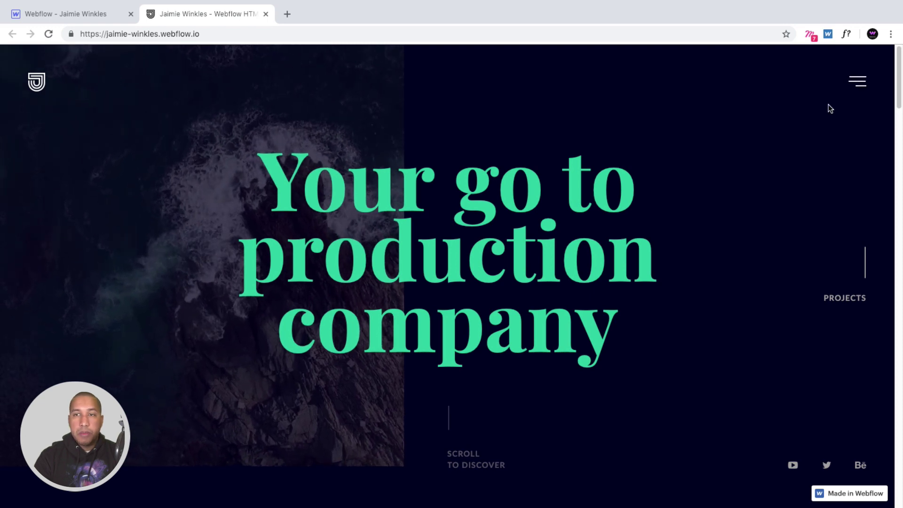
Step: Open and close the site's full-screen navigation menu, then scroll down past the intro
left_click(860, 83)
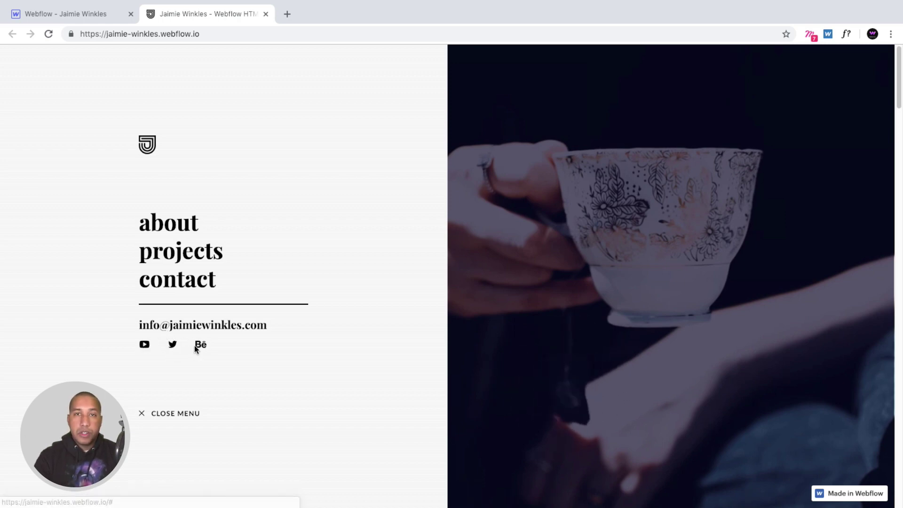
left_click(142, 416)
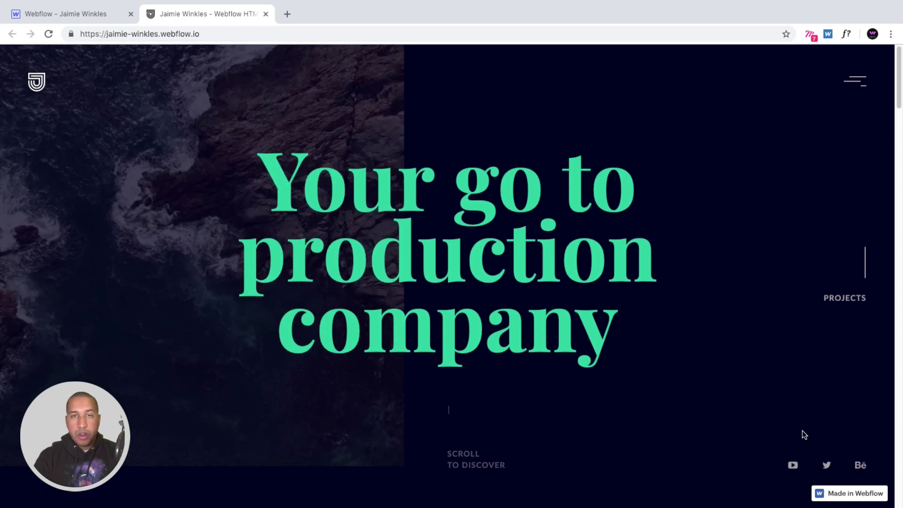
scroll(781, 351, "down", 1)
scroll(700, 336, "down", 4)
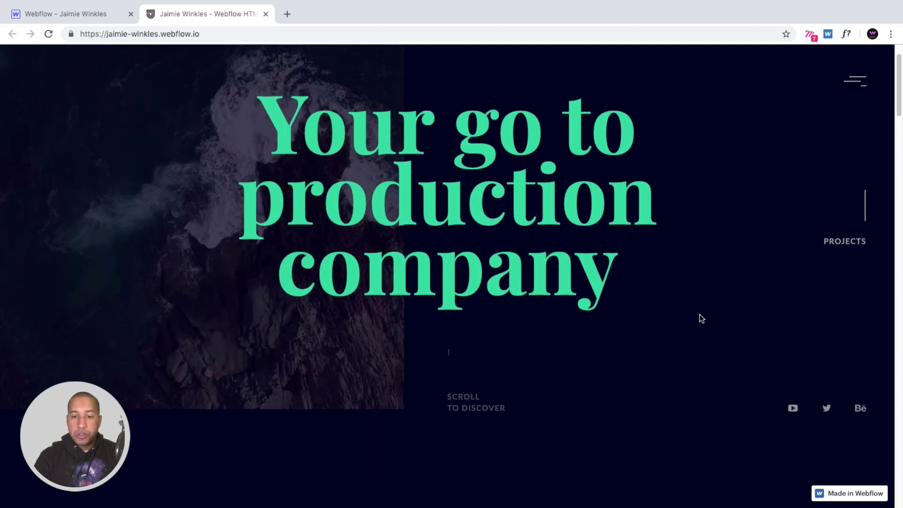
scroll(699, 310, "down", 5)
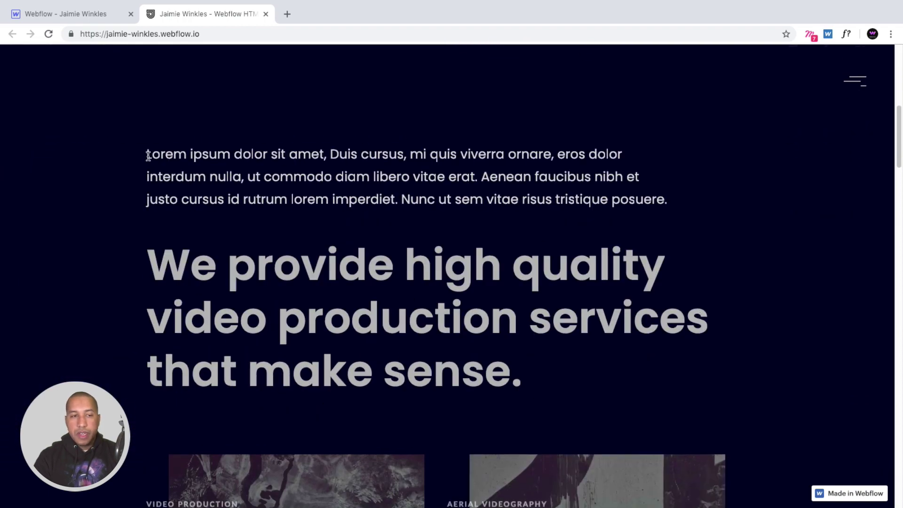
scroll(564, 165, "down", 1)
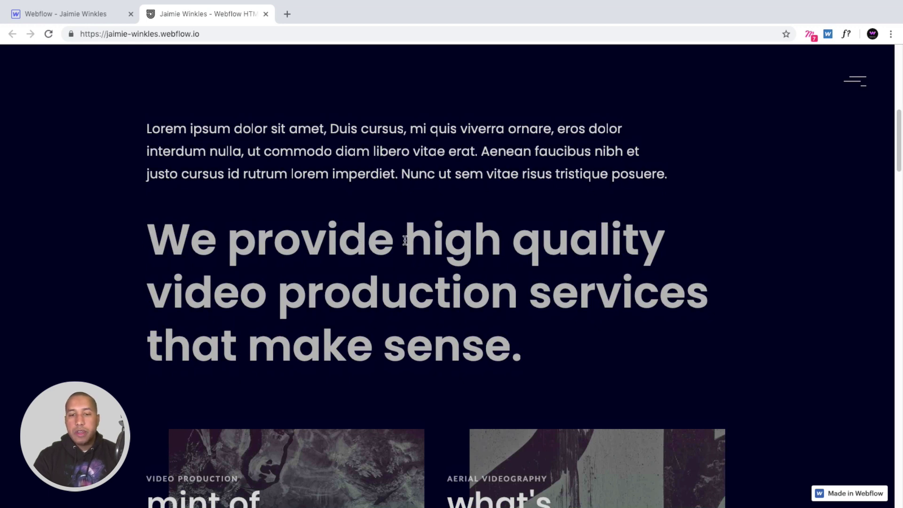
scroll(380, 239, "down", 1)
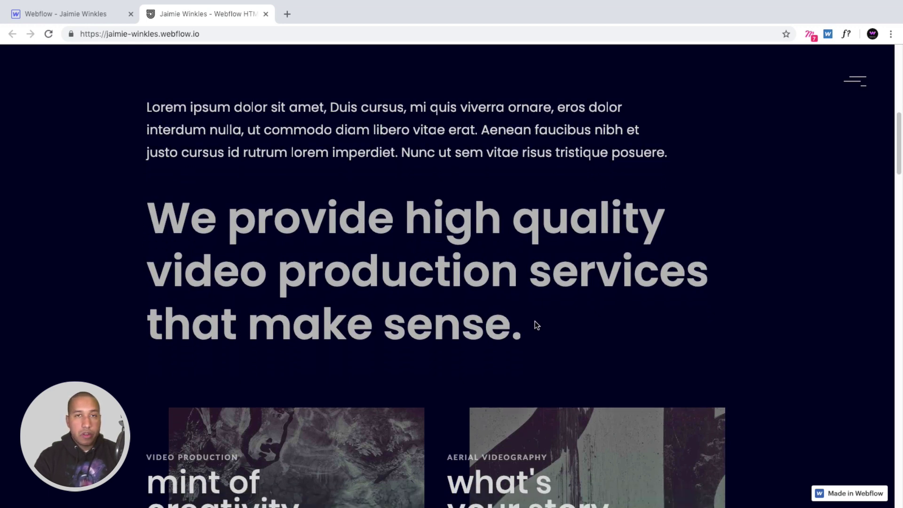
Step: Scroll through project tiles like 'herman miller' down to the Video Production services
scroll(537, 326, "down", 3)
scroll(537, 244, "down", 2)
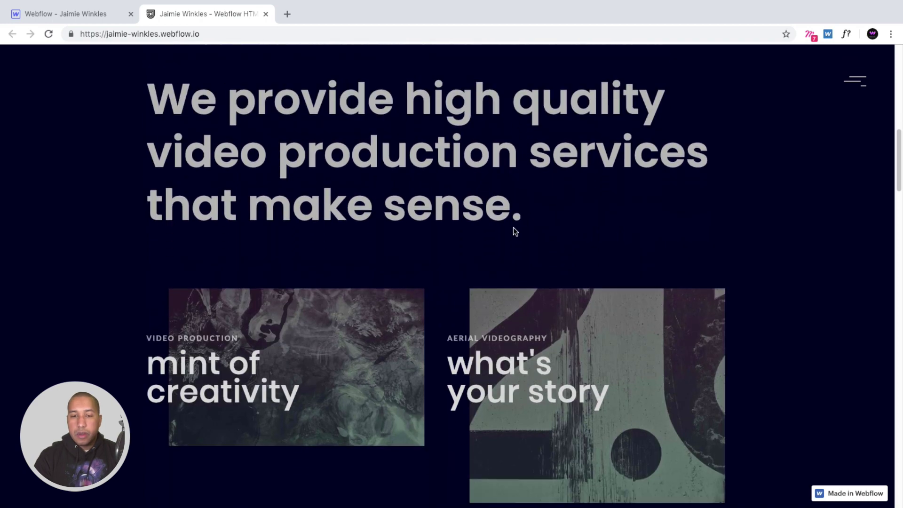
scroll(527, 236, "down", 6)
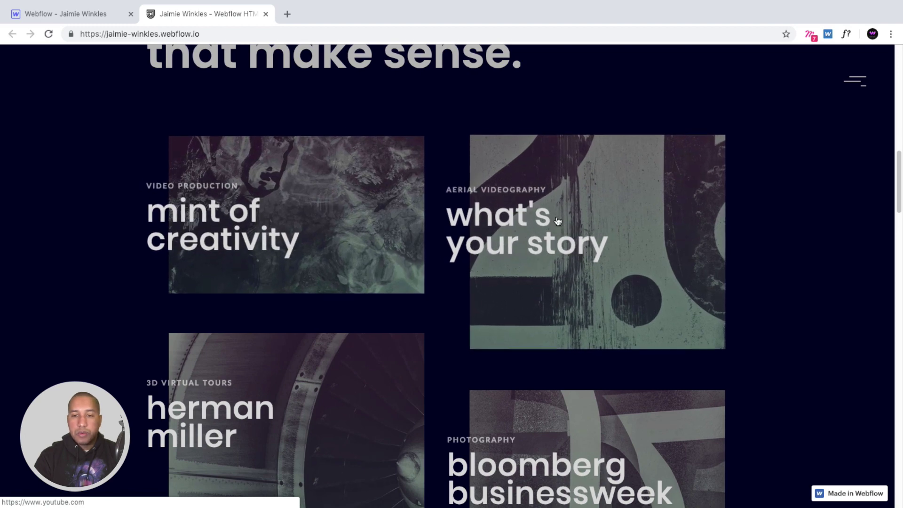
scroll(306, 376, "down", 3)
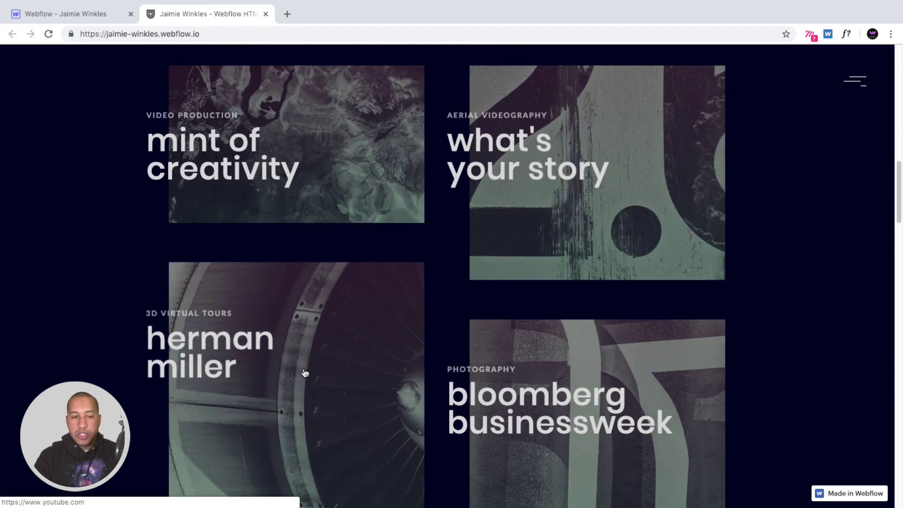
scroll(383, 257, "up", 3)
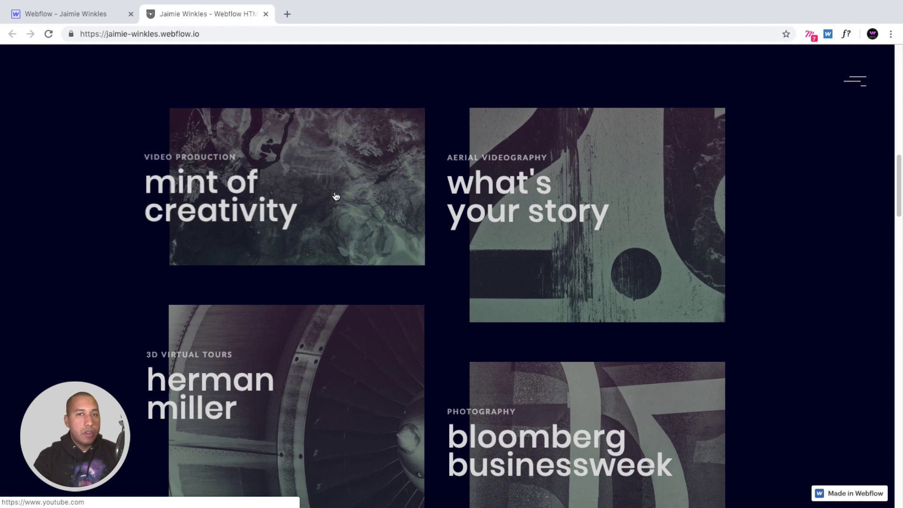
scroll(352, 195, "down", 2)
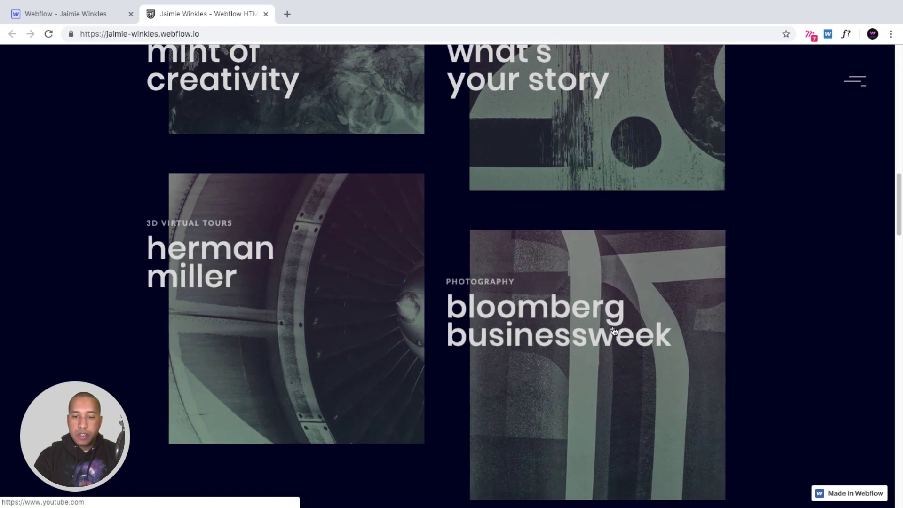
scroll(600, 319, "down", 2)
scroll(541, 339, "down", 2)
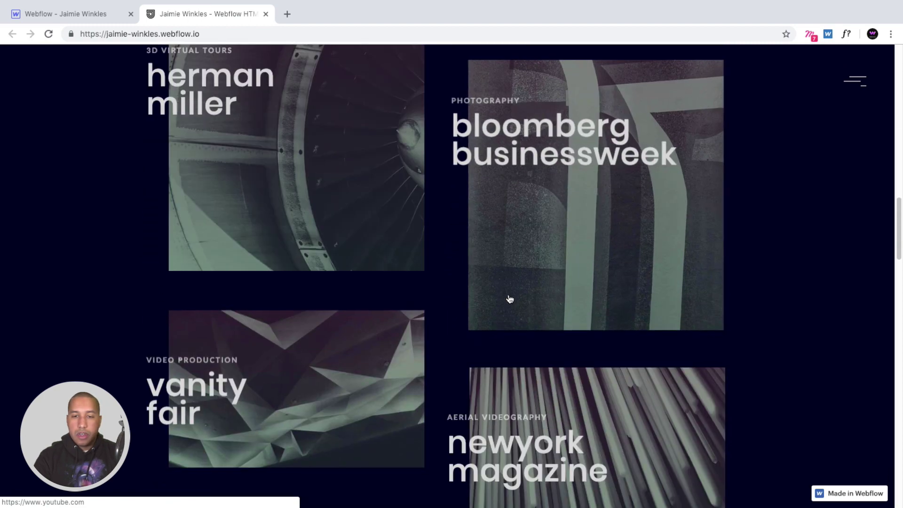
scroll(583, 423, "down", 6)
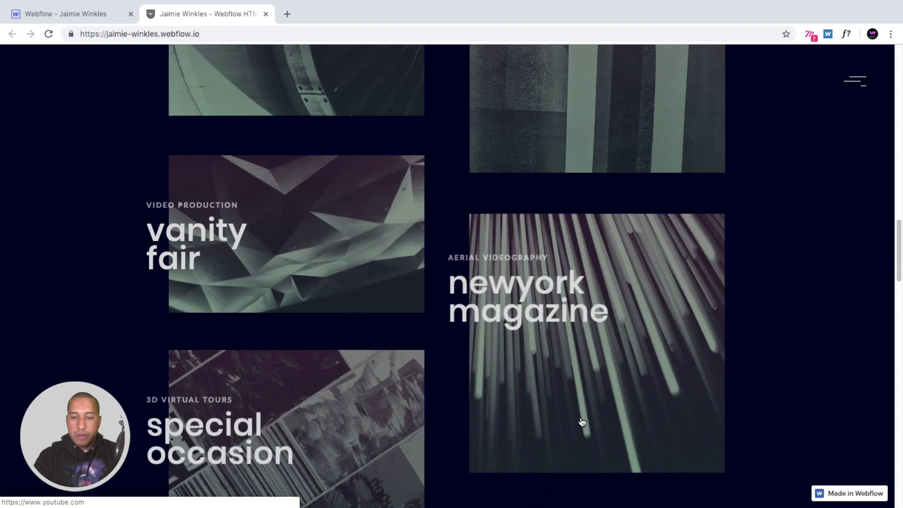
scroll(569, 409, "down", 9)
scroll(565, 406, "up", 9)
scroll(565, 407, "up", 15)
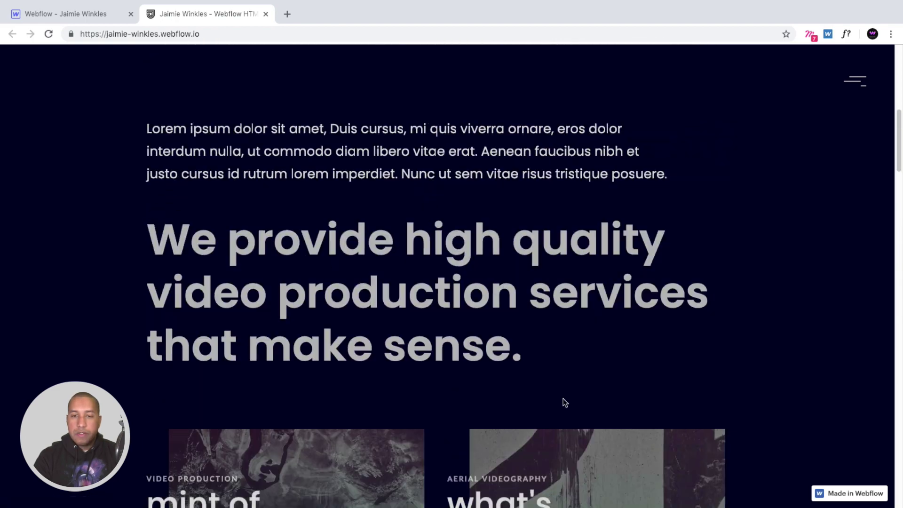
scroll(566, 399, "down", 18)
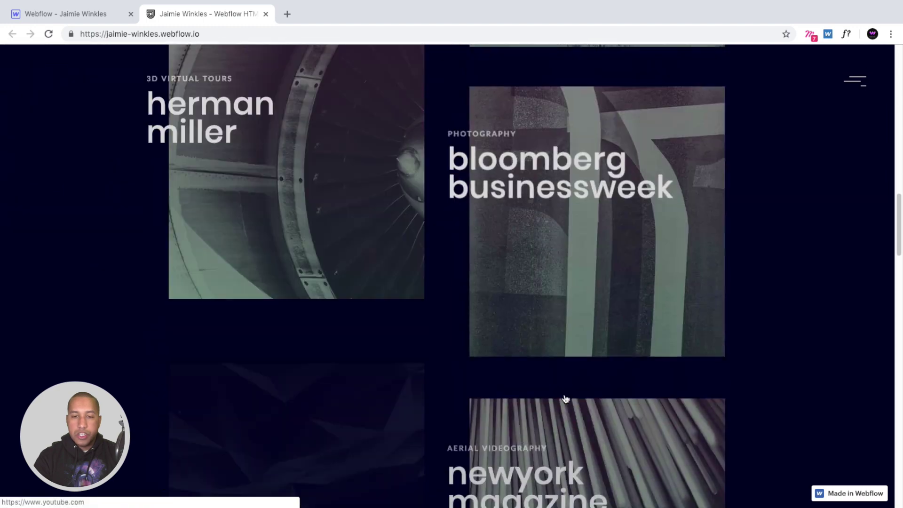
scroll(566, 399, "down", 12)
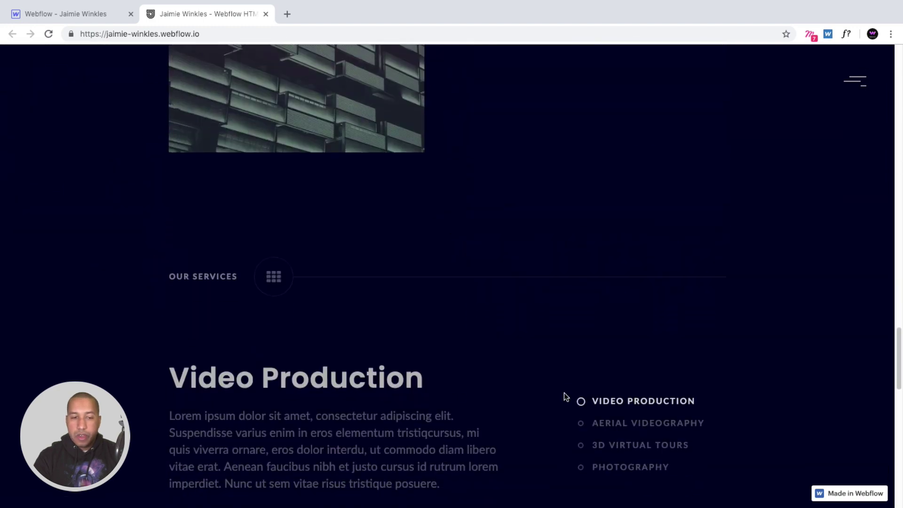
scroll(199, 262, "down", 3)
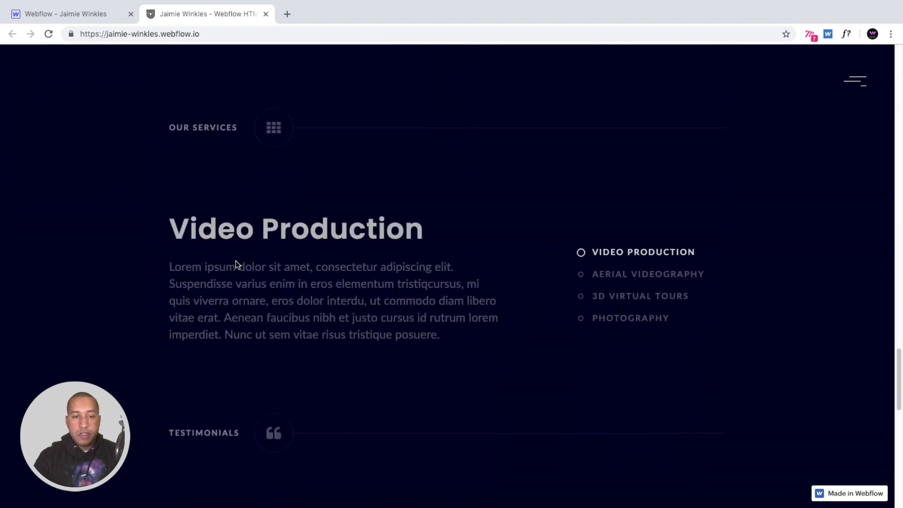
Step: Cycle the service tabs: Aerial Videography, 3D Virtual Tours, Photography and Video Production
left_click(620, 275)
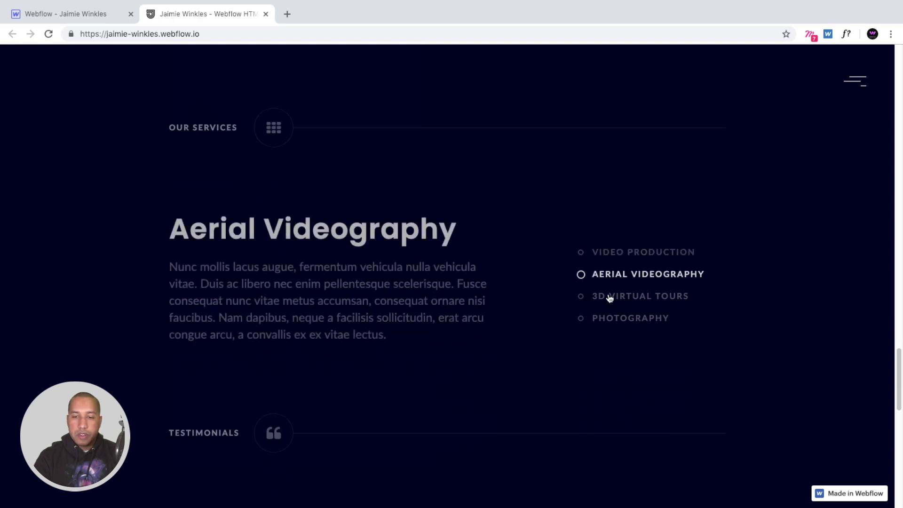
left_click(610, 298)
left_click(607, 319)
left_click(606, 296)
left_click(613, 276)
left_click(614, 253)
left_click(616, 275)
left_click(612, 296)
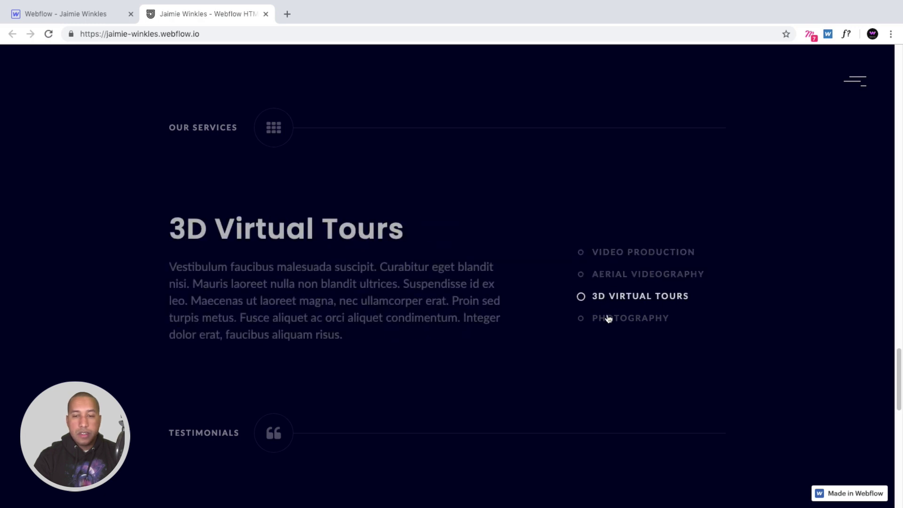
left_click(608, 318)
Step: Scroll past Testimonials to the footer with Get in touch, e-mail and office address
scroll(518, 324, "down", 6)
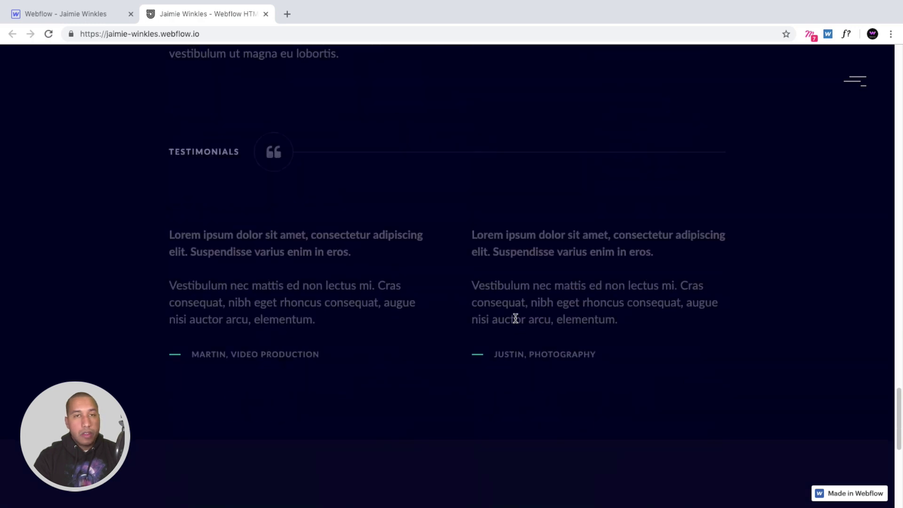
scroll(516, 320, "down", 1)
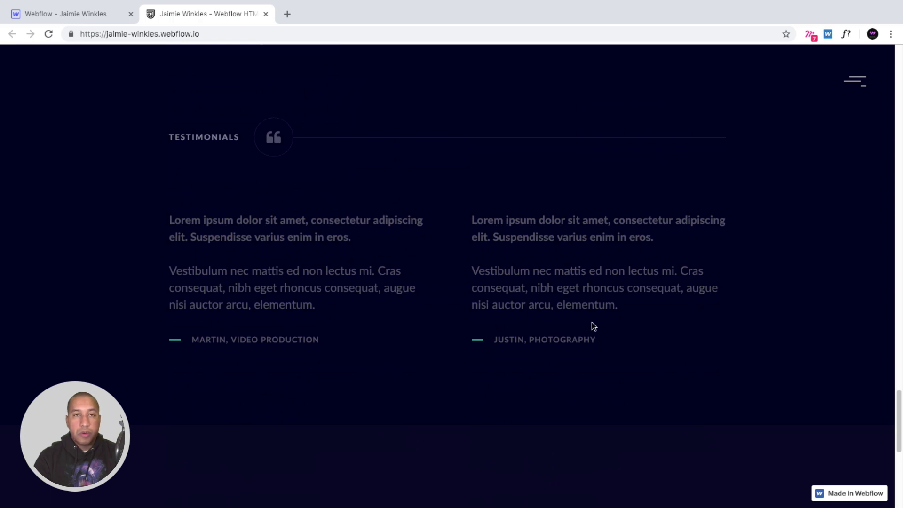
scroll(592, 323, "down", 6)
scroll(591, 314, "down", 2)
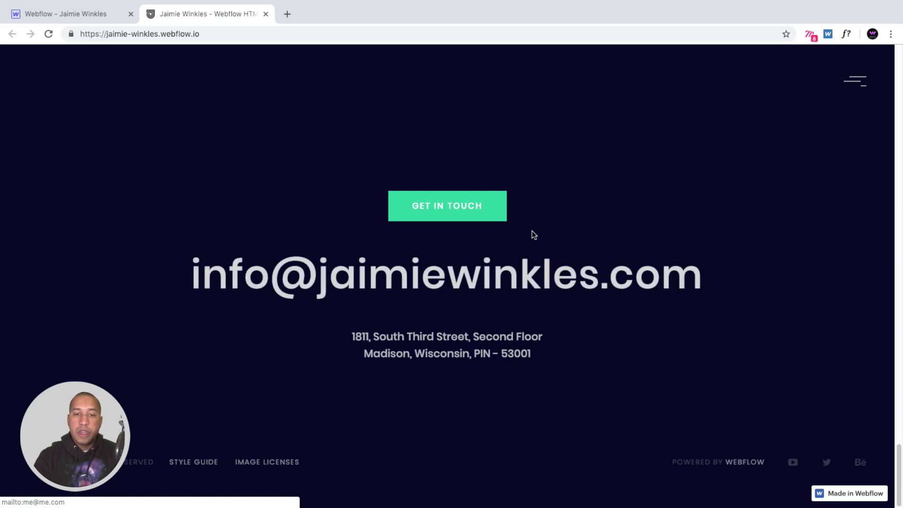
left_click(448, 207)
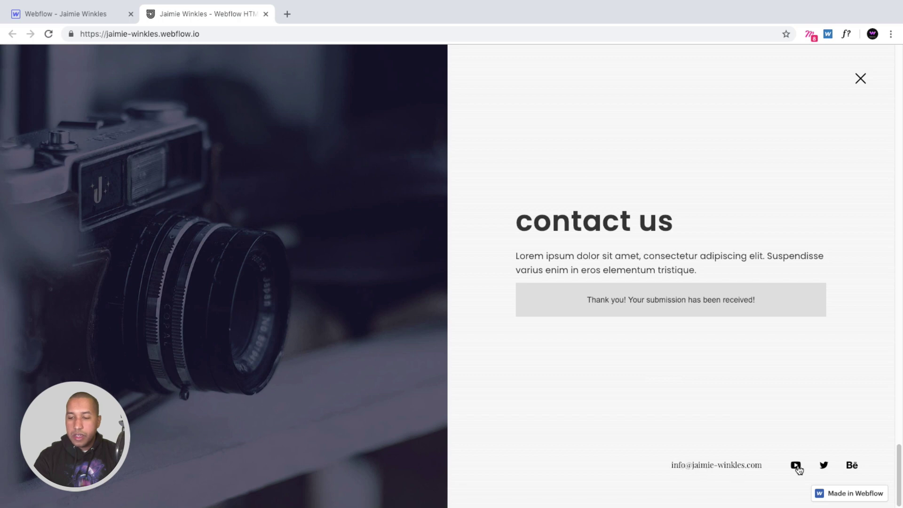
left_click(861, 81)
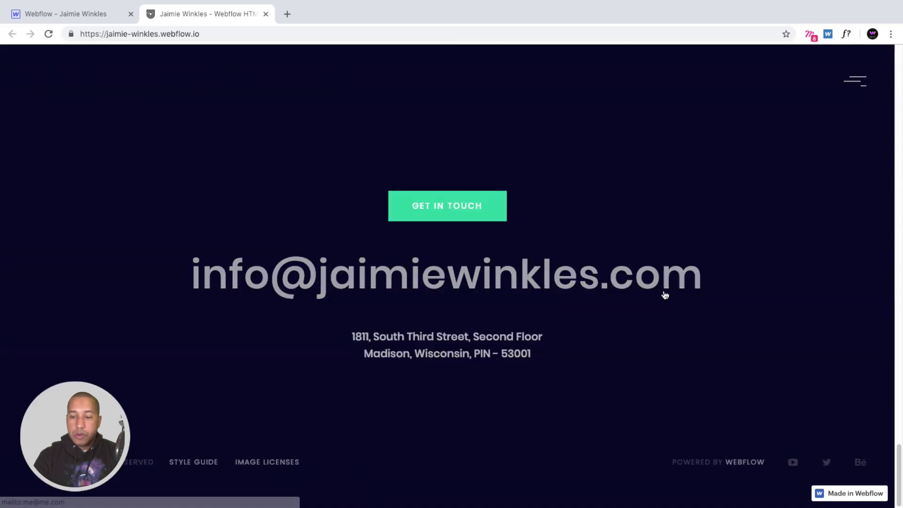
Step: Scroll the published home page back up to its hero
scroll(664, 295, "up", 15)
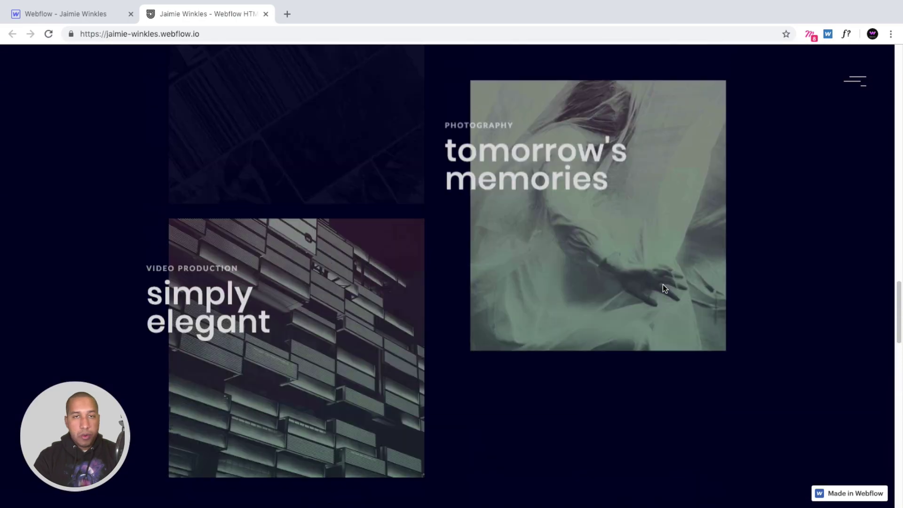
scroll(665, 289, "up", 10)
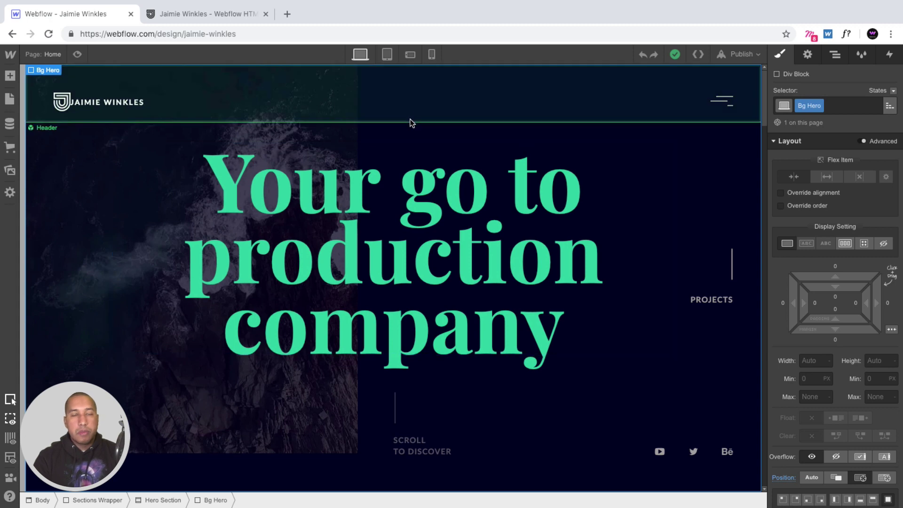
Step: View the Home page canvas at the Tablet breakpoint, scrolling through its layout
left_click(387, 55)
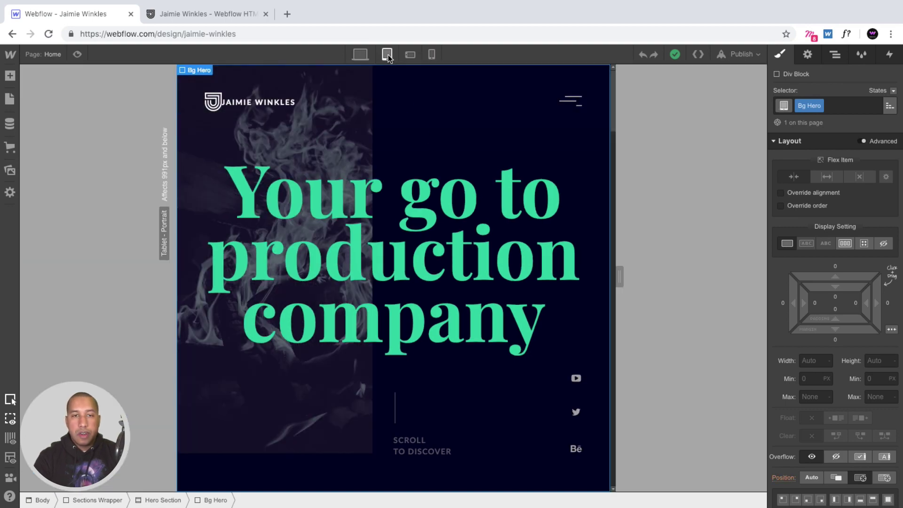
scroll(416, 117, "down", 6)
scroll(420, 162, "up", 5)
scroll(420, 159, "down", 15)
scroll(418, 155, "down", 20)
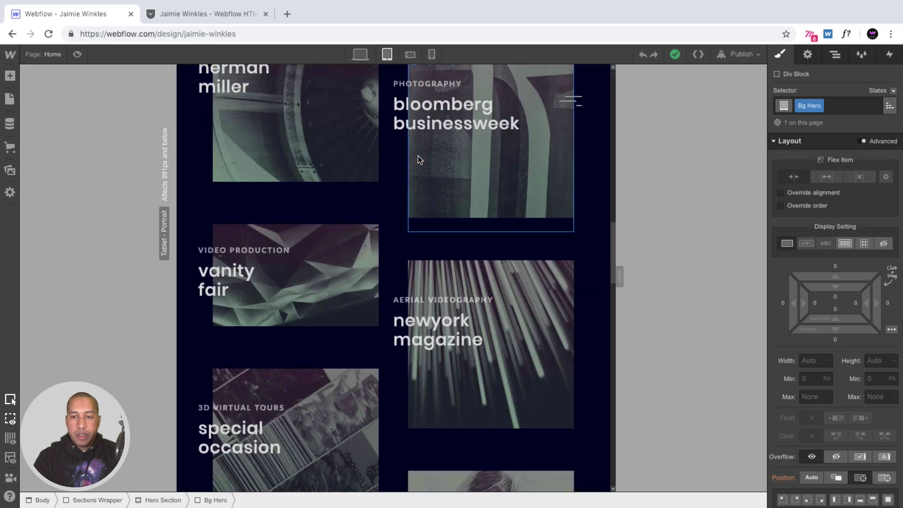
scroll(417, 160, "down", 8)
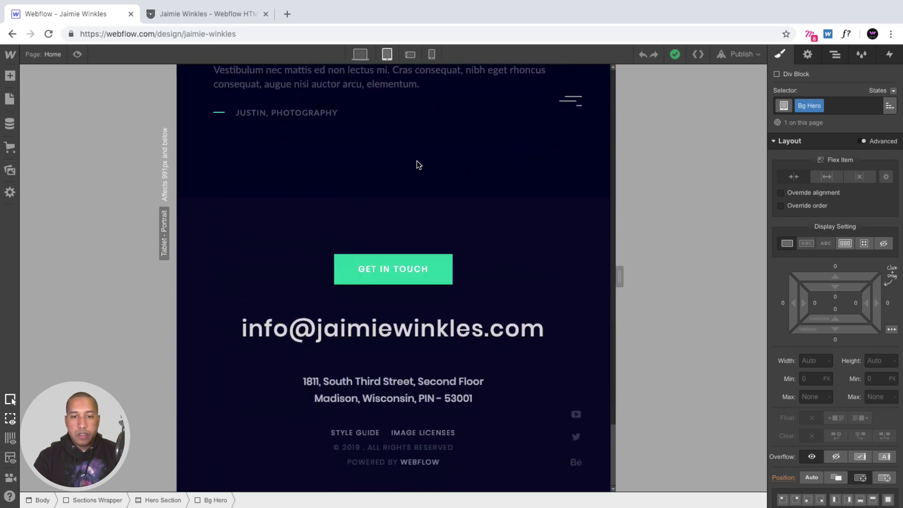
scroll(415, 181, "up", 15)
scroll(418, 188, "down", 10)
scroll(418, 185, "up", 8)
scroll(420, 183, "up", 15)
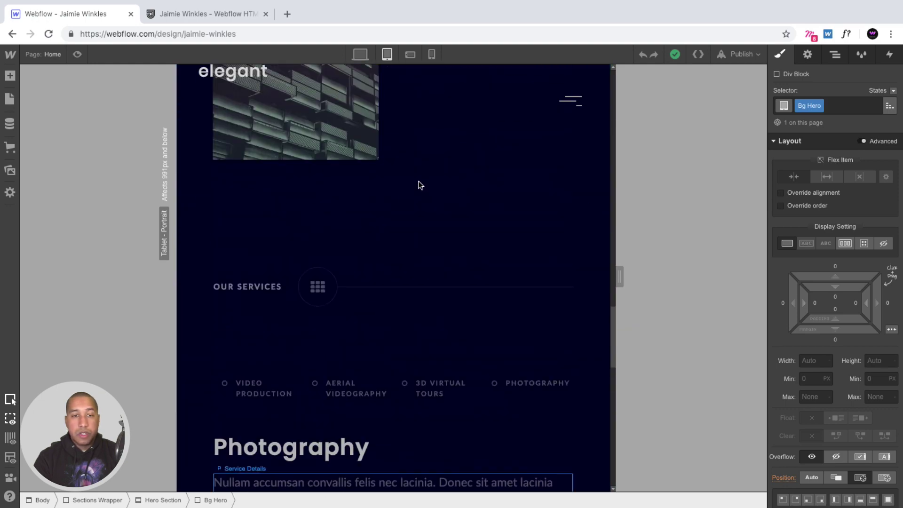
scroll(420, 174, "up", 5)
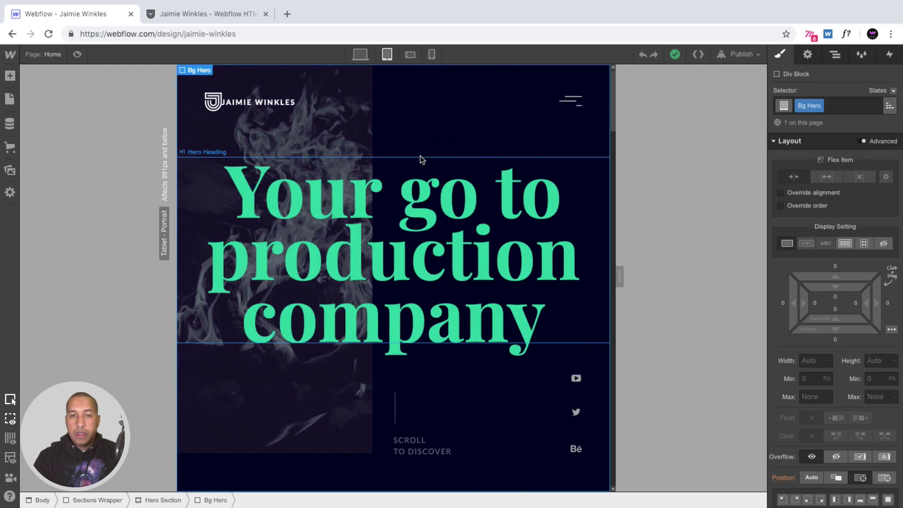
Step: Check the page at the Phone Landscape and then Phone Portrait breakpoints
left_click(410, 54)
scroll(445, 139, "down", 12)
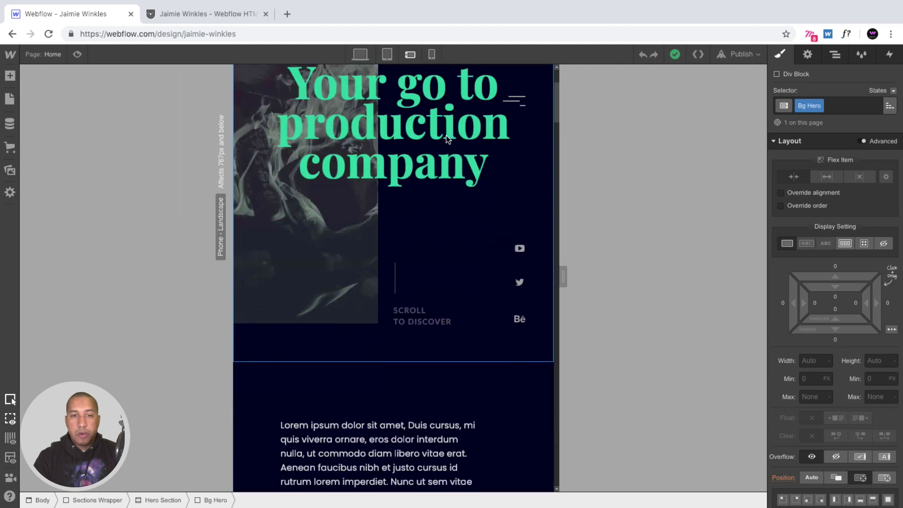
scroll(446, 140, "down", 20)
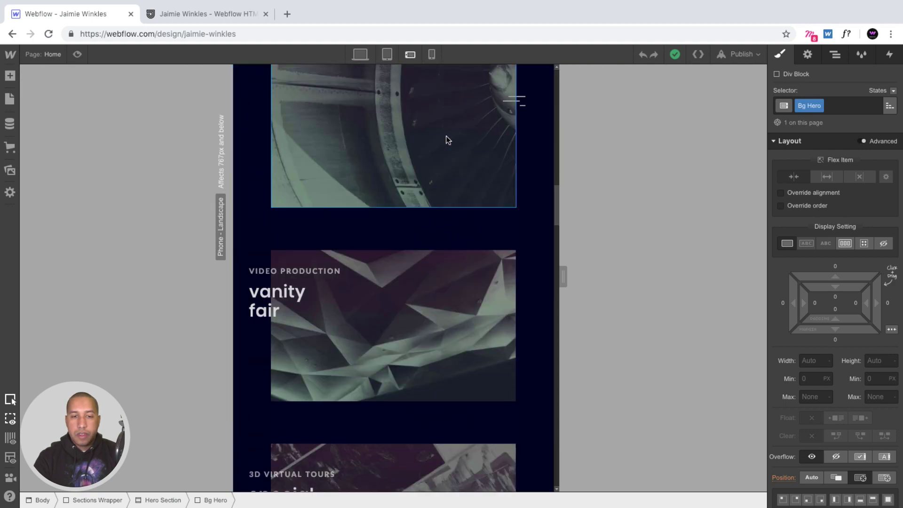
scroll(446, 139, "down", 20)
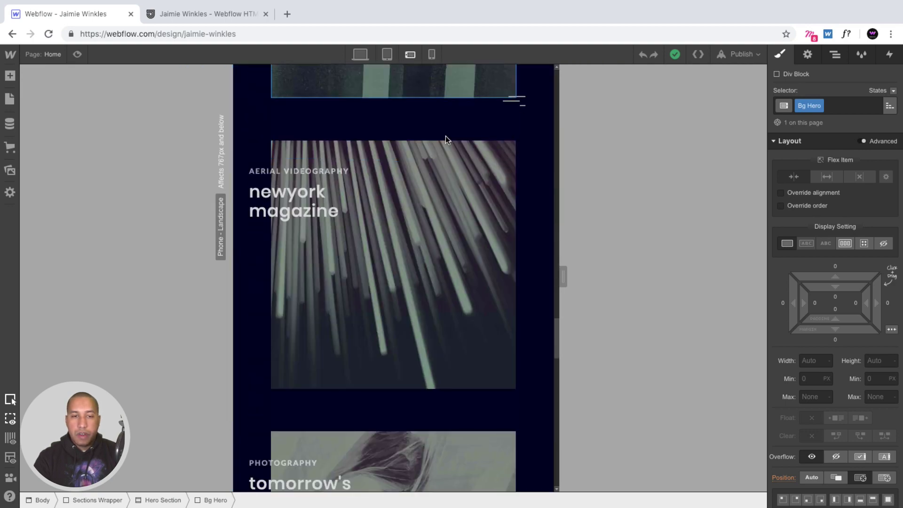
scroll(446, 140, "down", 7)
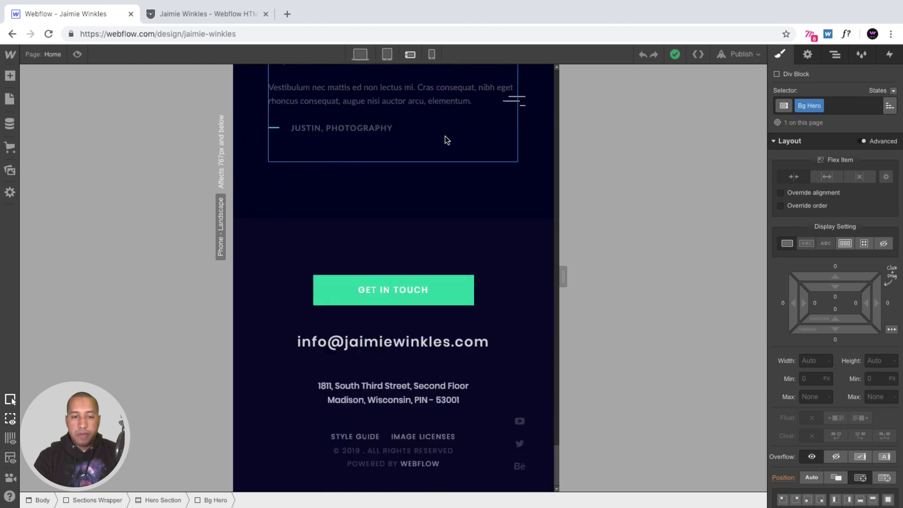
left_click(431, 54)
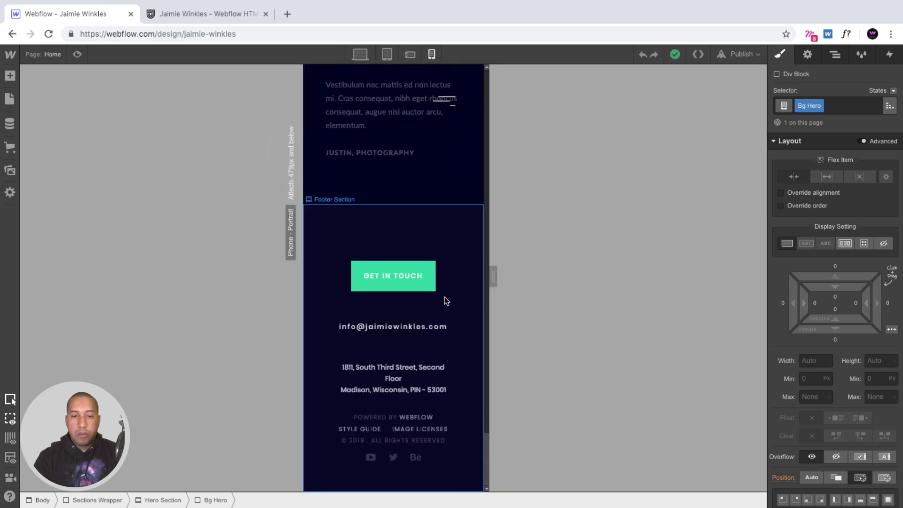
scroll(443, 299, "up", 20)
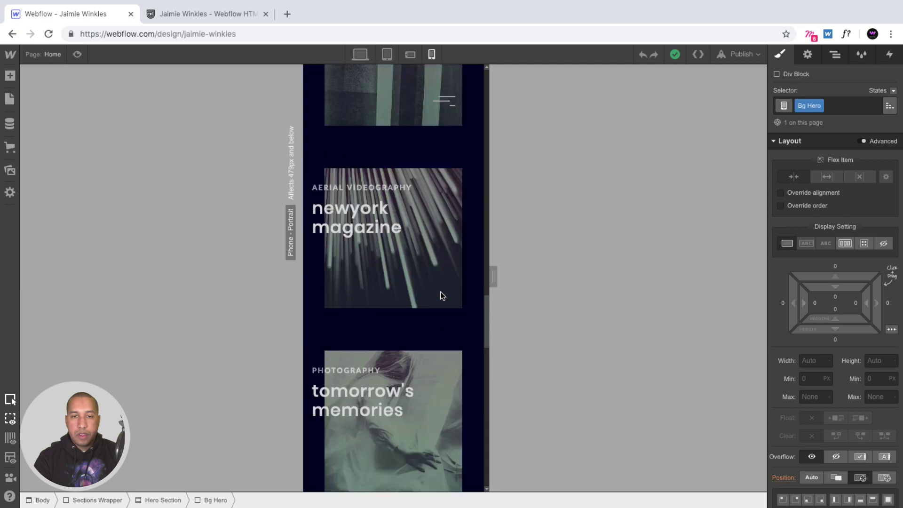
scroll(442, 295, "up", 20)
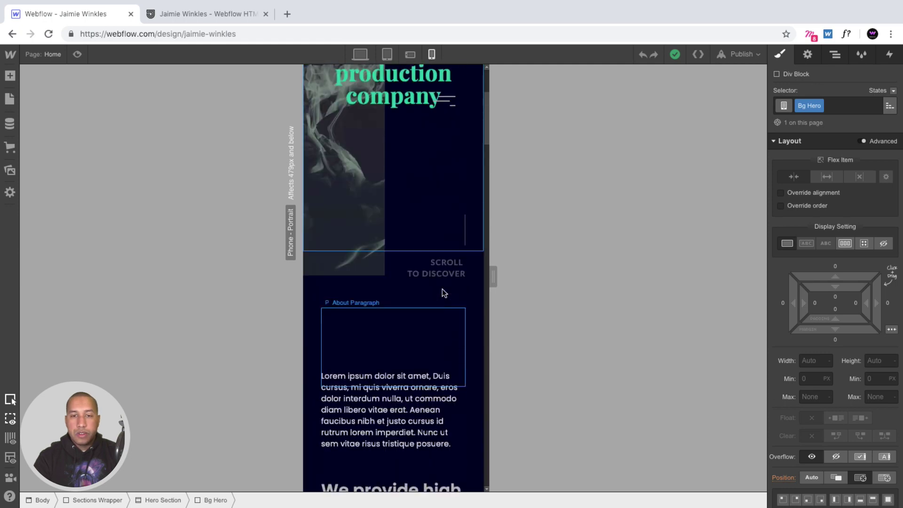
Step: In Preview, open the hamburger menu, try each breakpoint, then exit Preview
left_click(77, 54)
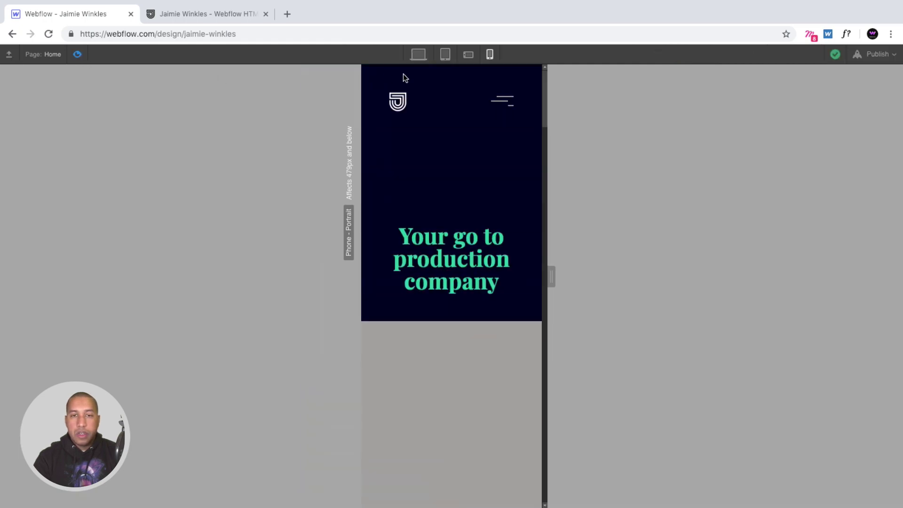
left_click(468, 54)
left_click(576, 100)
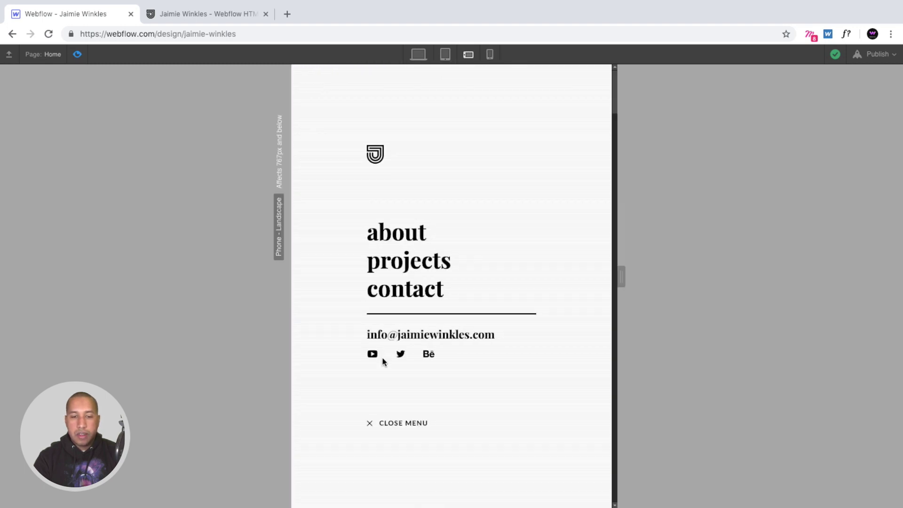
left_click(490, 54)
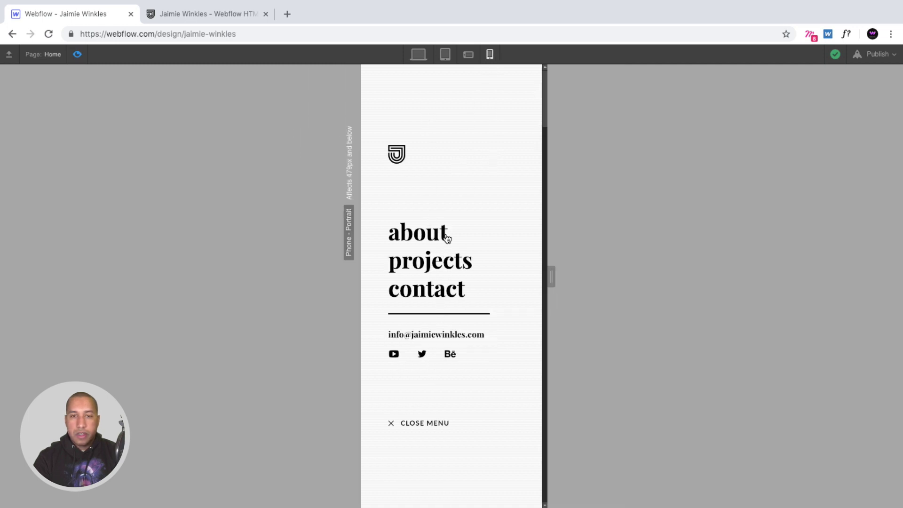
left_click(445, 54)
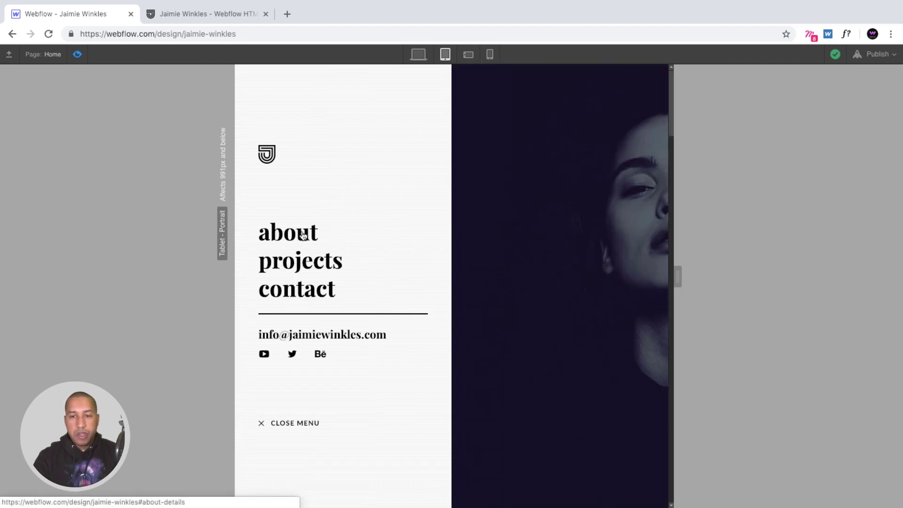
left_click(418, 55)
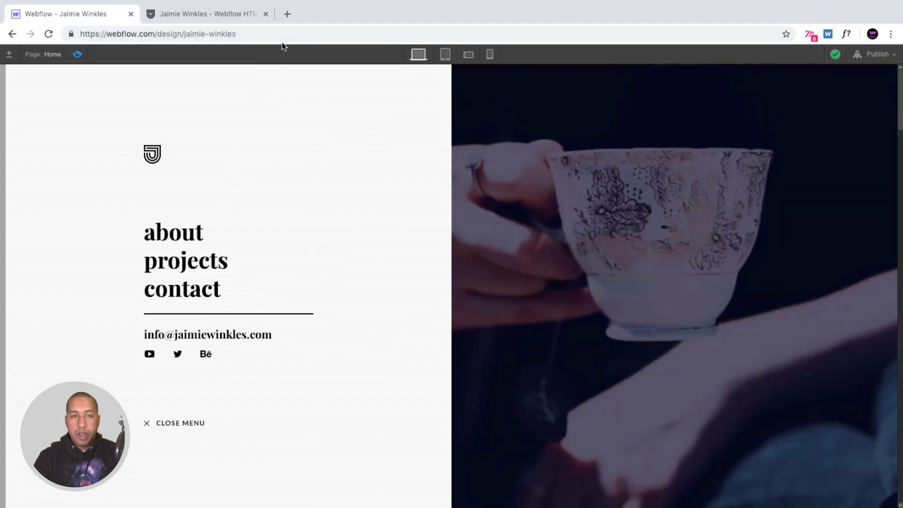
key("super+shift+p")
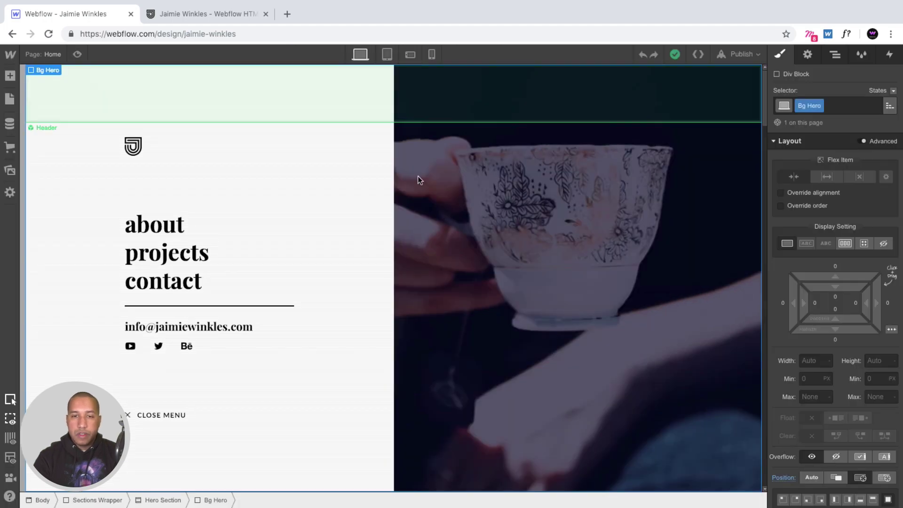
Step: Select the Header, pick Background Video in the Navigator, and show its element settings
left_click(344, 154)
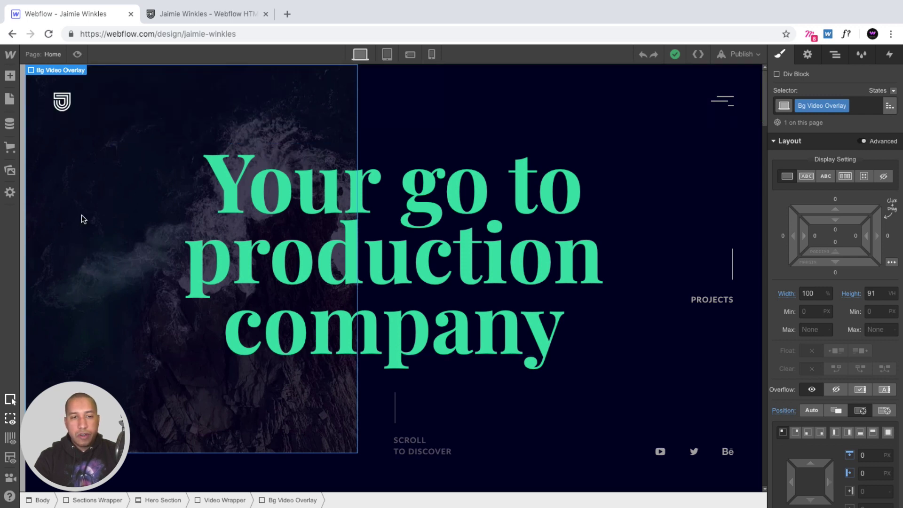
left_click(834, 55)
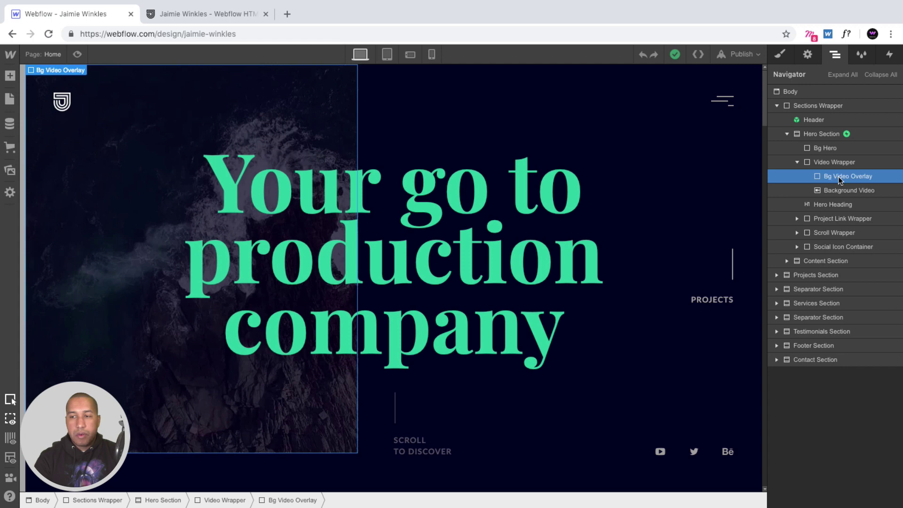
left_click(843, 190)
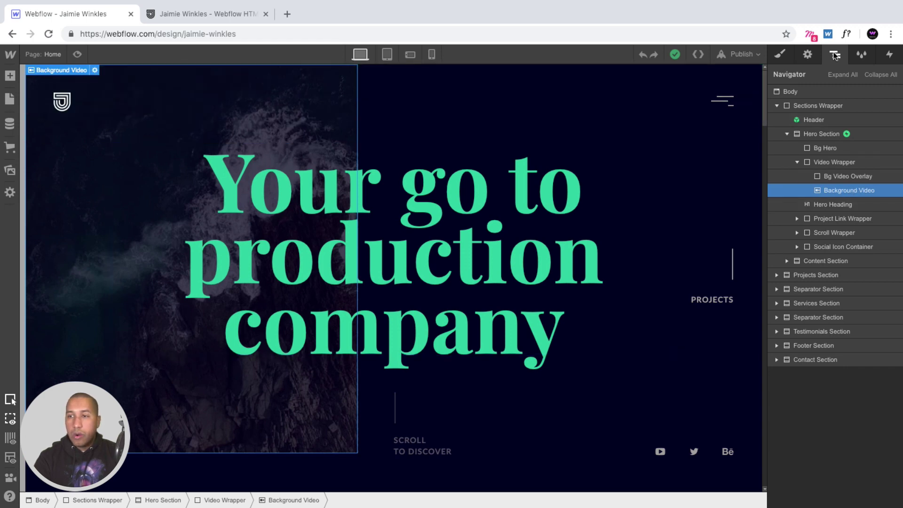
left_click(808, 55)
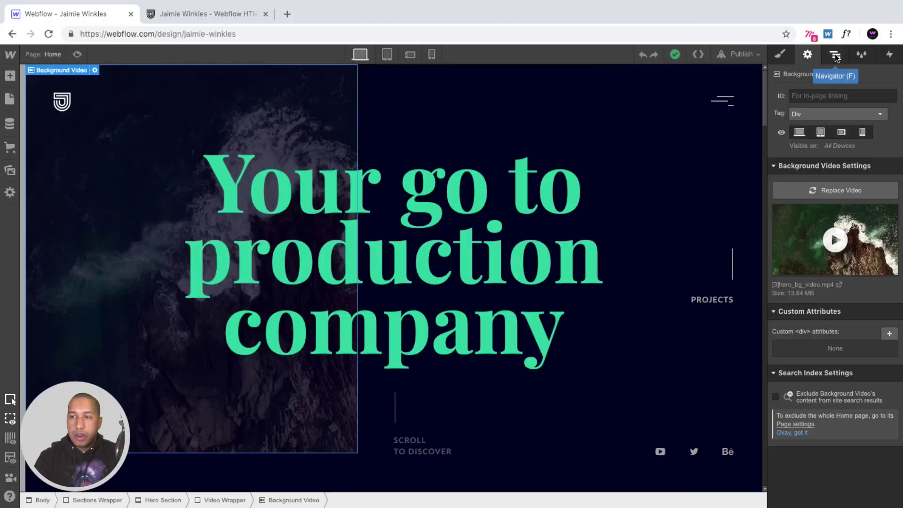
Step: Collapse the Navigator and select Sections Wrapper, then the Projects Section
left_click(836, 56)
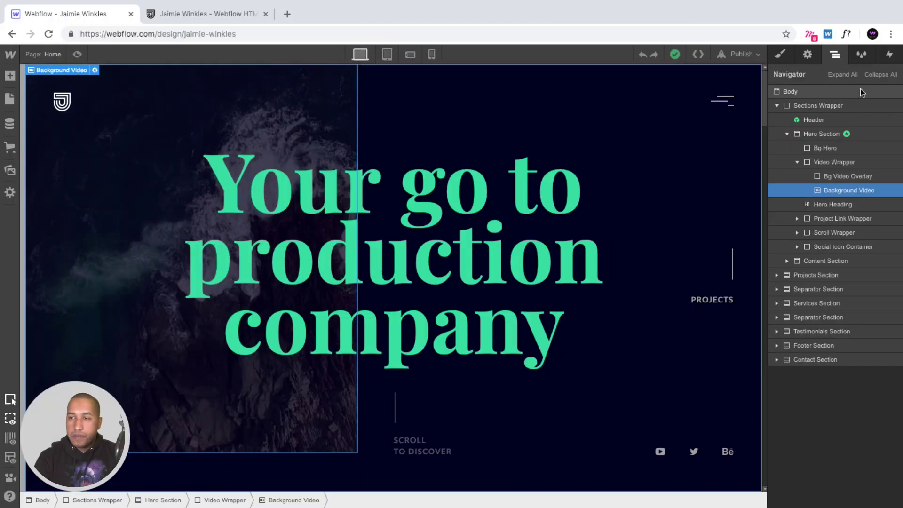
left_click(881, 74)
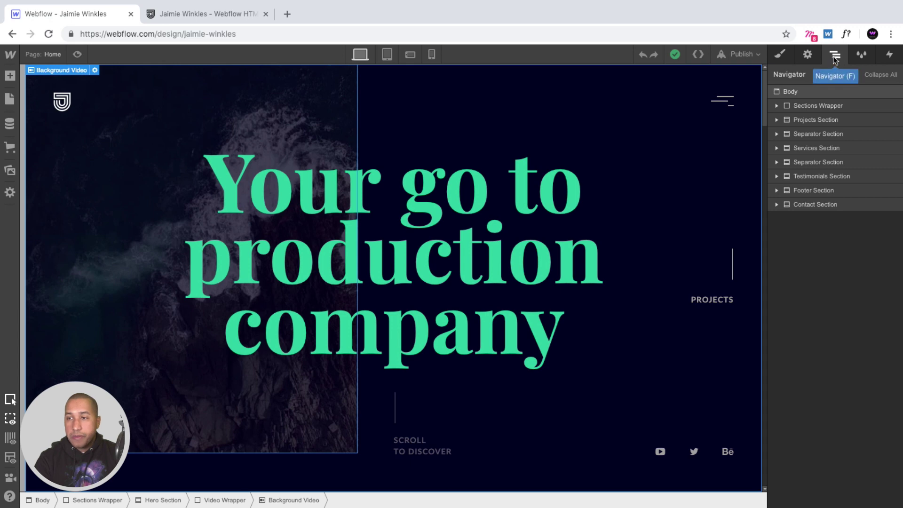
left_click(814, 106)
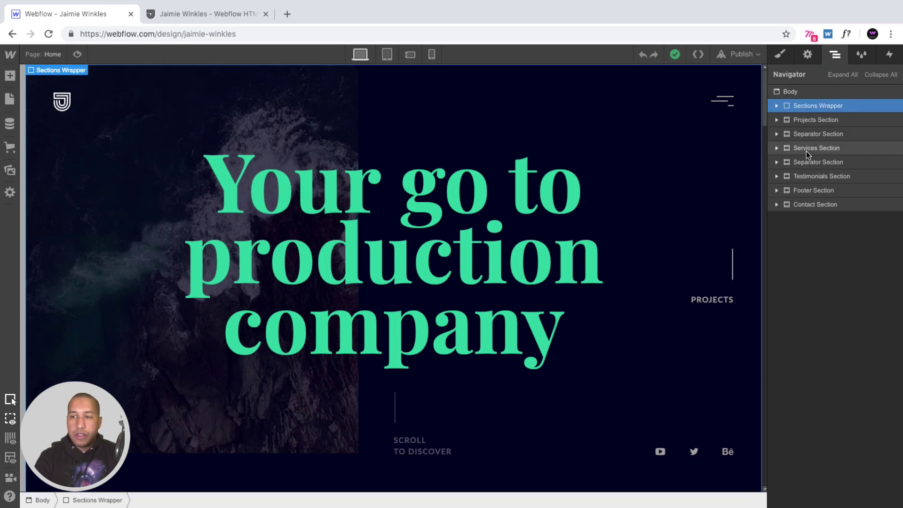
left_click(816, 120)
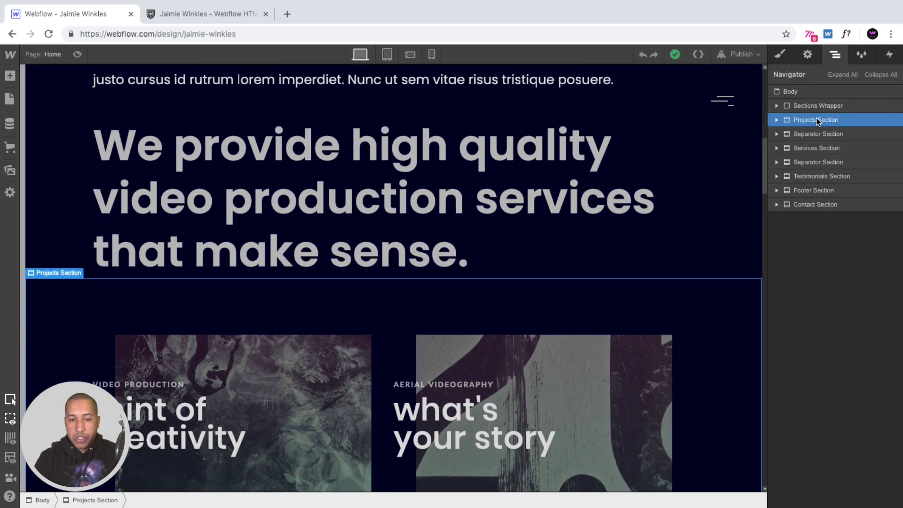
scroll(533, 298, "down", 2)
scroll(524, 321, "down", 2)
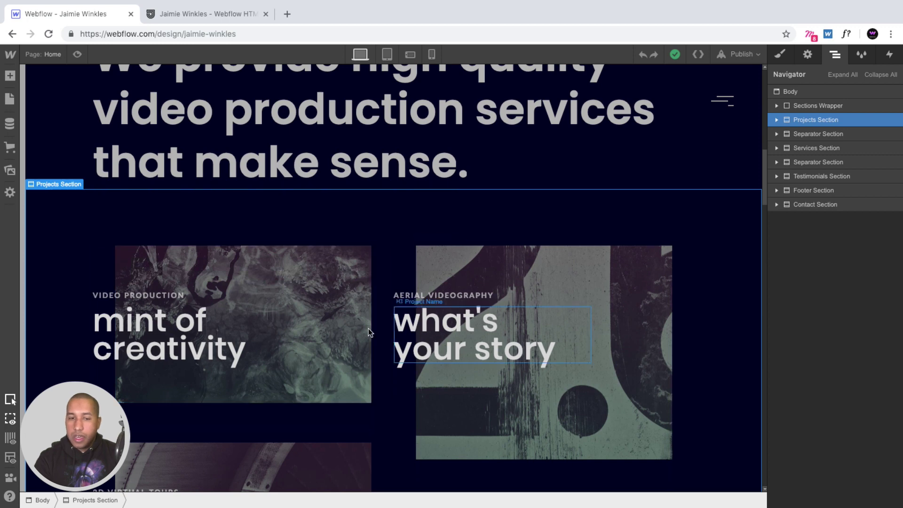
Step: Select the first project image, then its Project 1 Wrapper to see the YouTube link settings
left_click(335, 313)
left_click(807, 54)
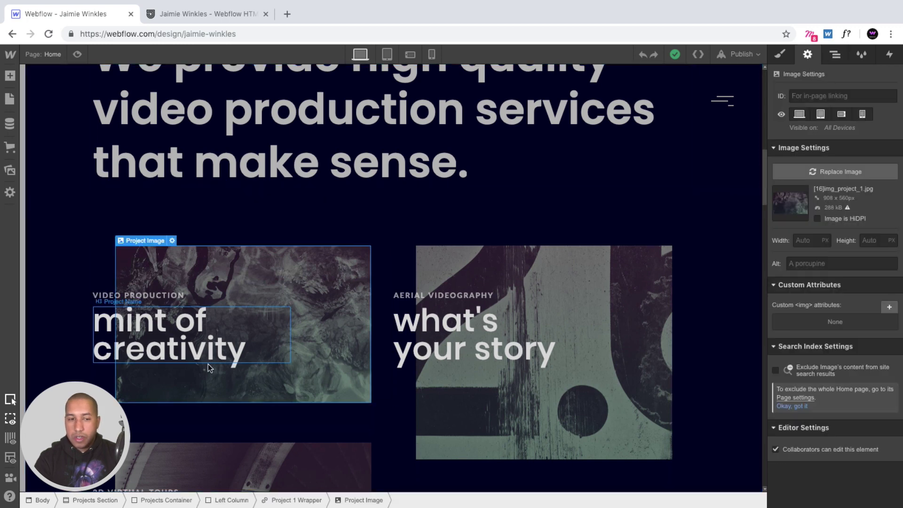
left_click(101, 384)
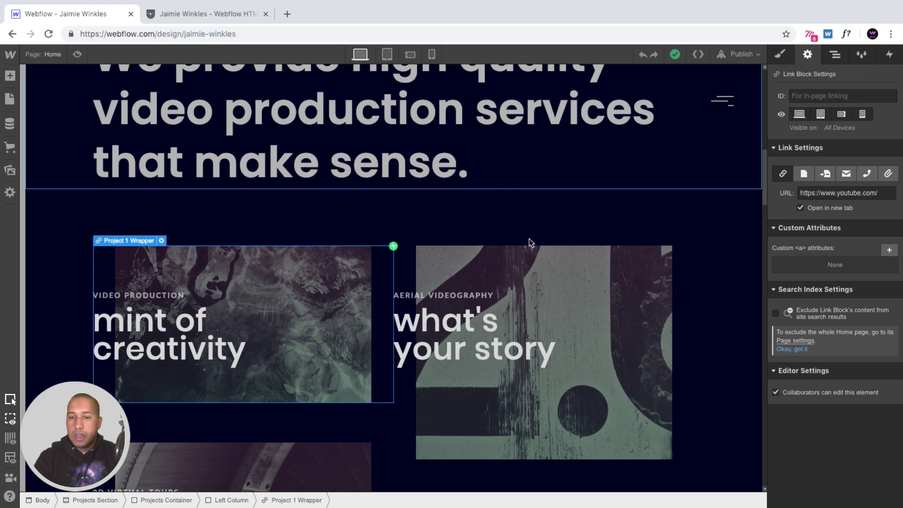
Step: Collapse the Navigator, select Separator then Services Section, and pick the Tabs element
scroll(515, 267, "down", 1)
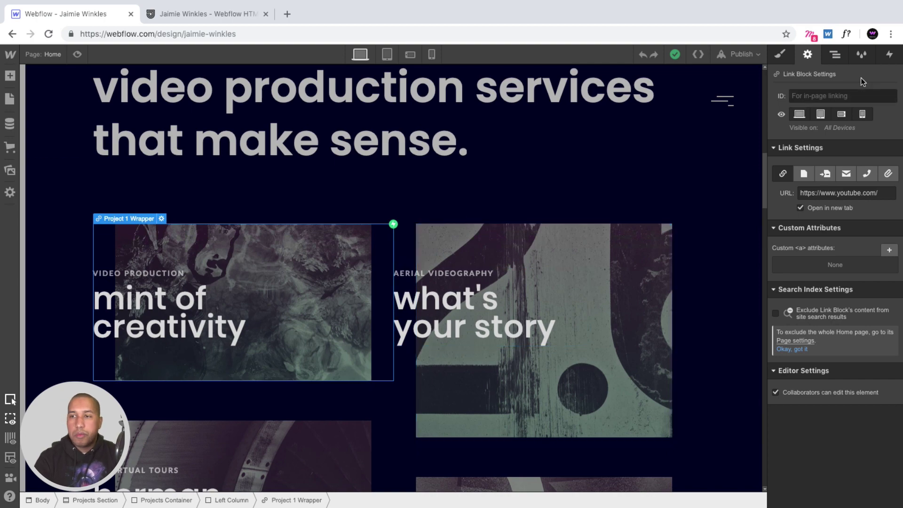
left_click(835, 54)
left_click(880, 75)
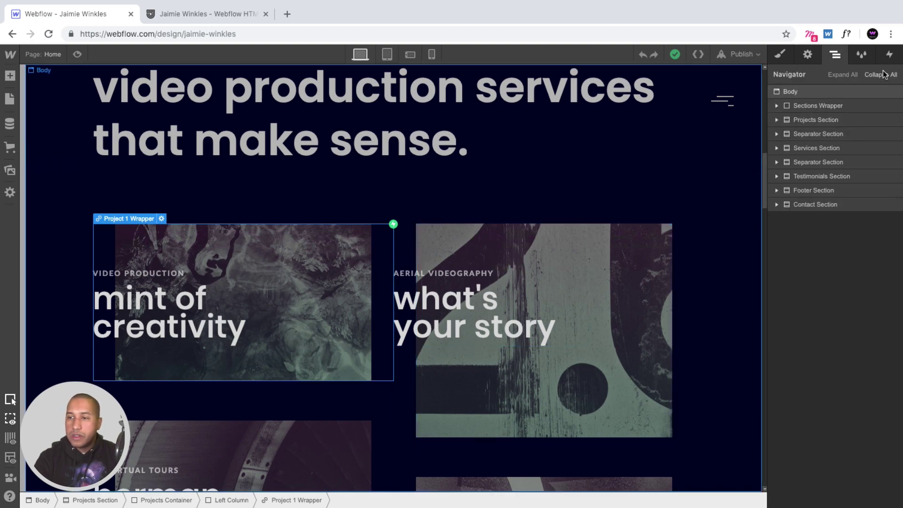
left_click(814, 134)
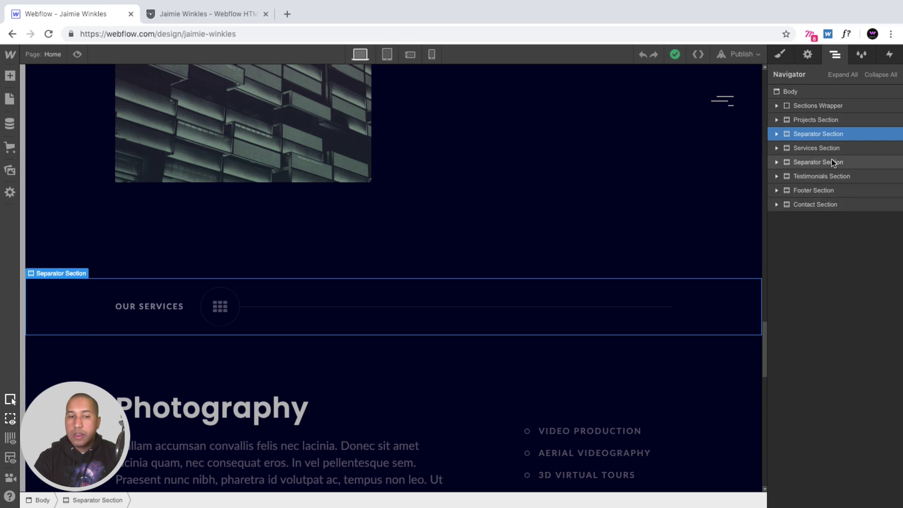
left_click(822, 149)
scroll(654, 242, "down", 3)
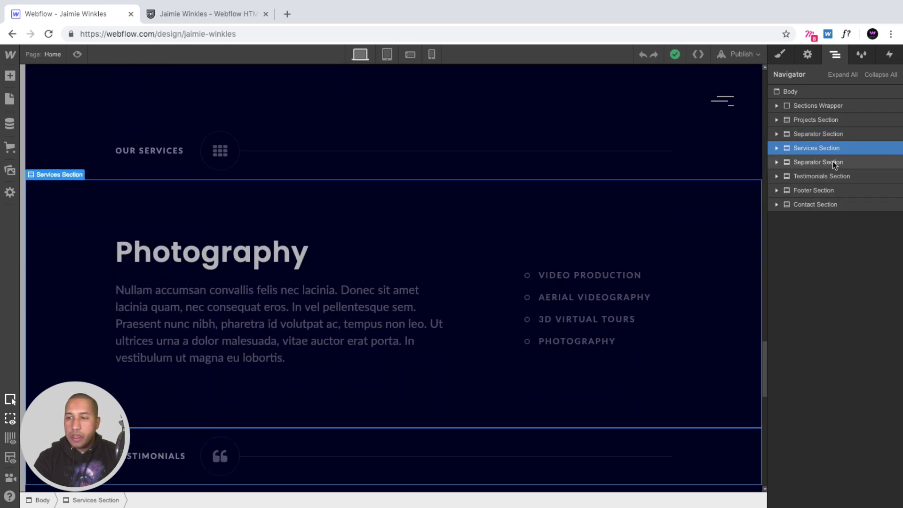
left_click(490, 329)
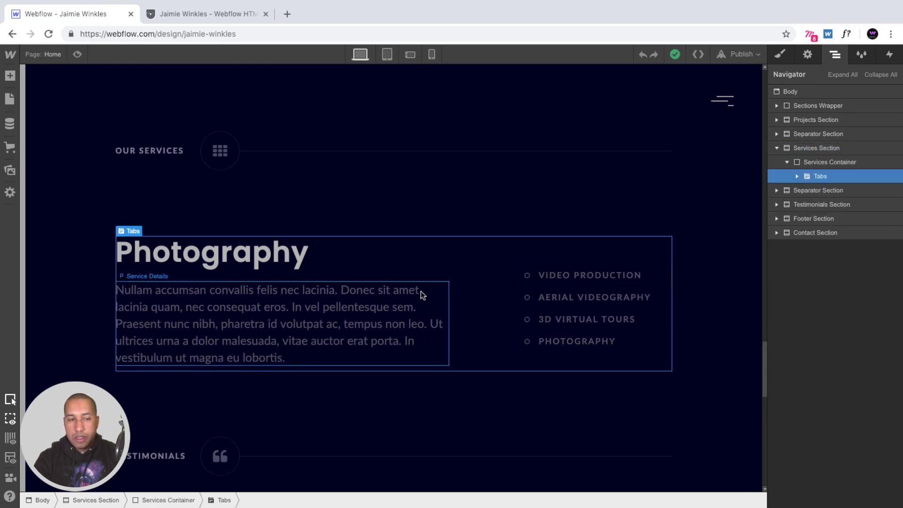
Step: Open the tab link settings, make Aerial Videography active, and reselect the Tabs element
left_click(589, 285)
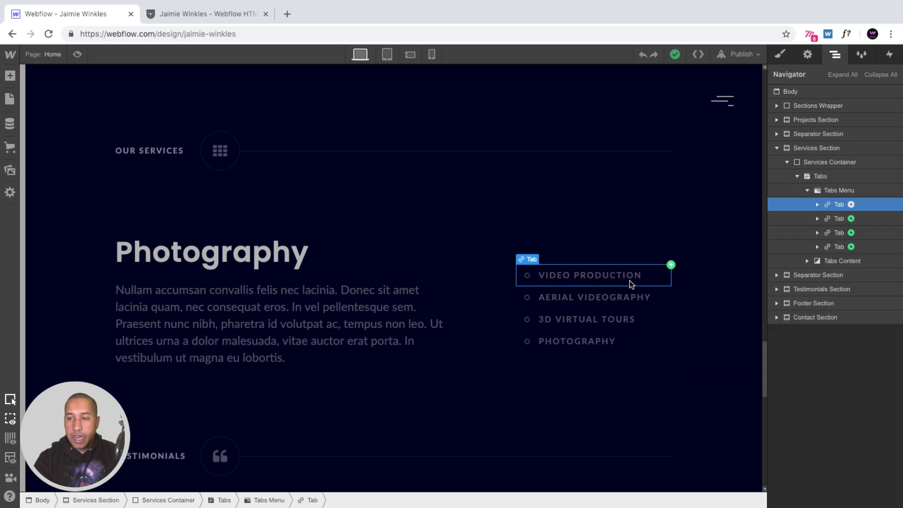
left_click(808, 54)
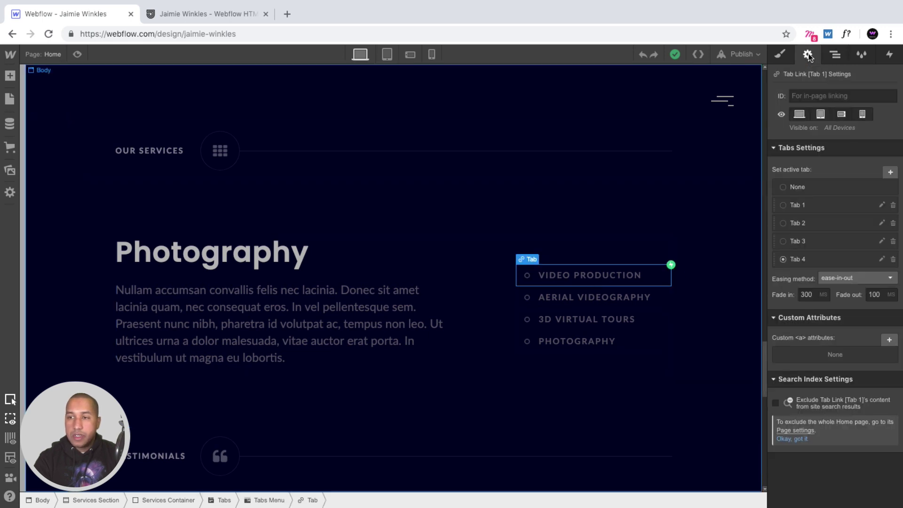
left_click(783, 223)
left_click(312, 337)
double_click(311, 336)
left_click(598, 337)
Step: Set each tab active in turn, ending with Tab 4, Photography
left_click(782, 241)
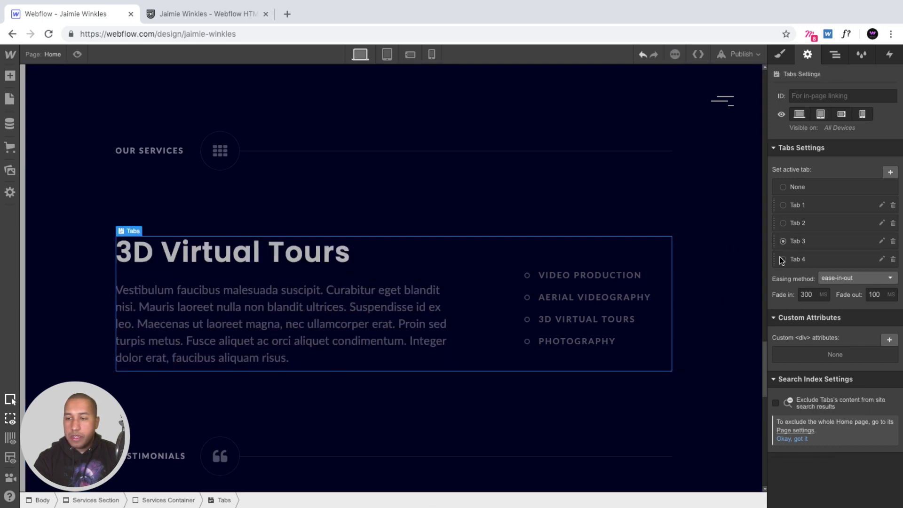
left_click(783, 259)
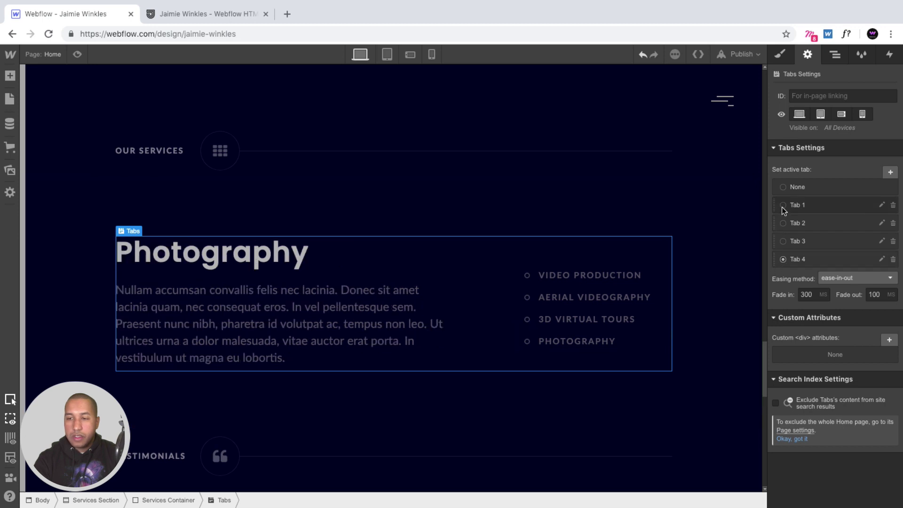
left_click(783, 206)
left_click(783, 223)
left_click(782, 241)
left_click(783, 260)
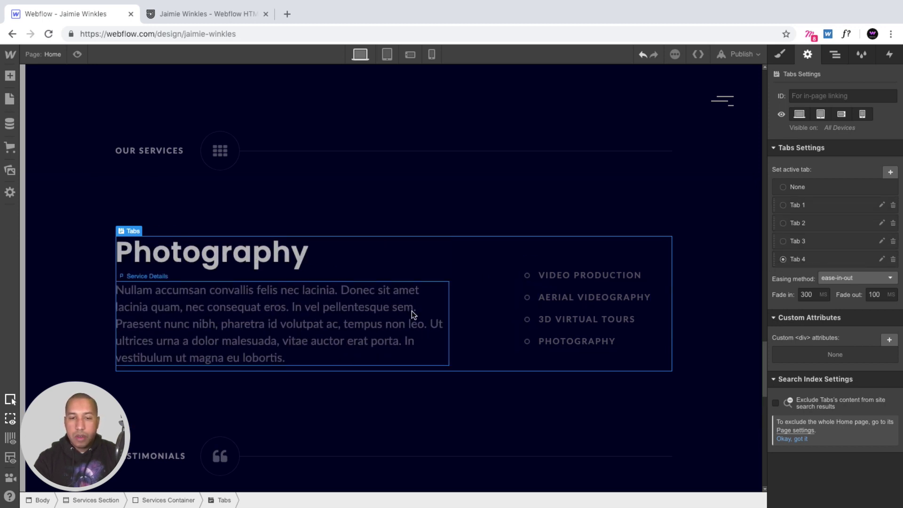
Step: Collapse the Navigator and select the Separator and Testimonials sections, inspecting a testimonial paragraph
left_click(836, 55)
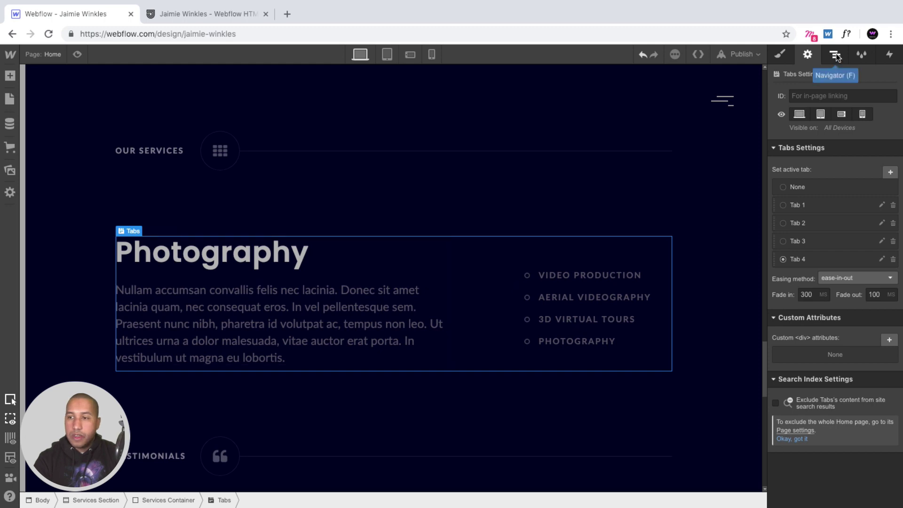
left_click(878, 73)
left_click(815, 163)
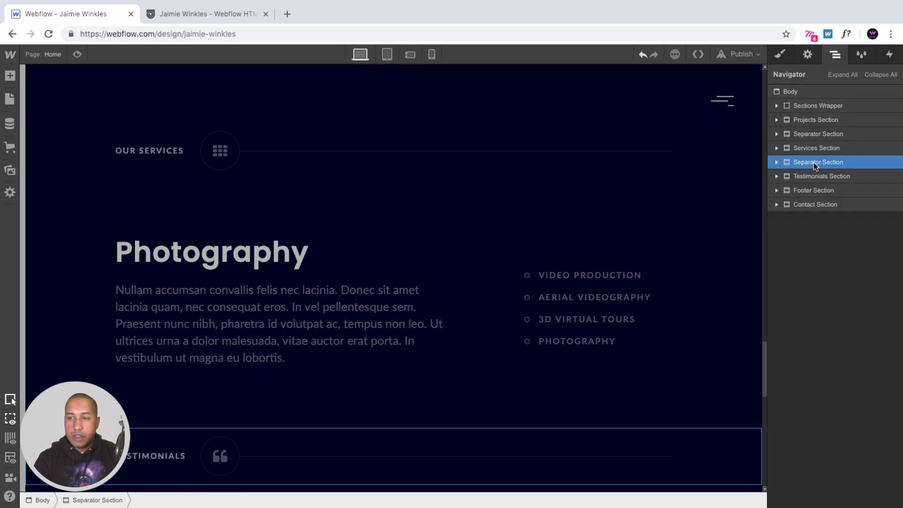
scroll(575, 248, "down", 5)
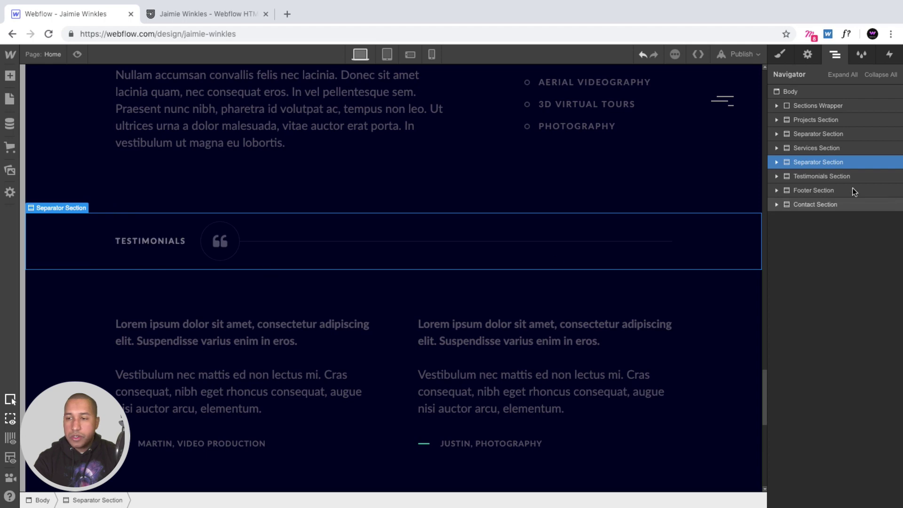
left_click(834, 177)
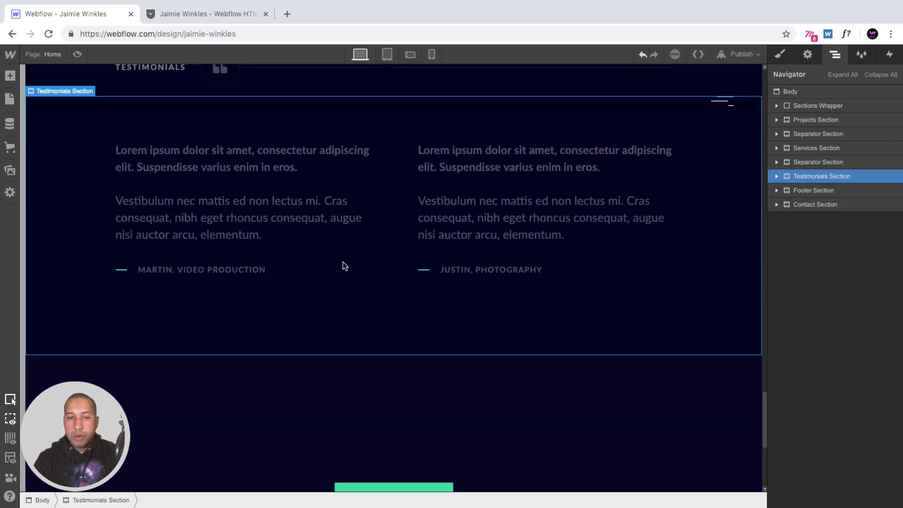
double_click(254, 190)
left_click(387, 302)
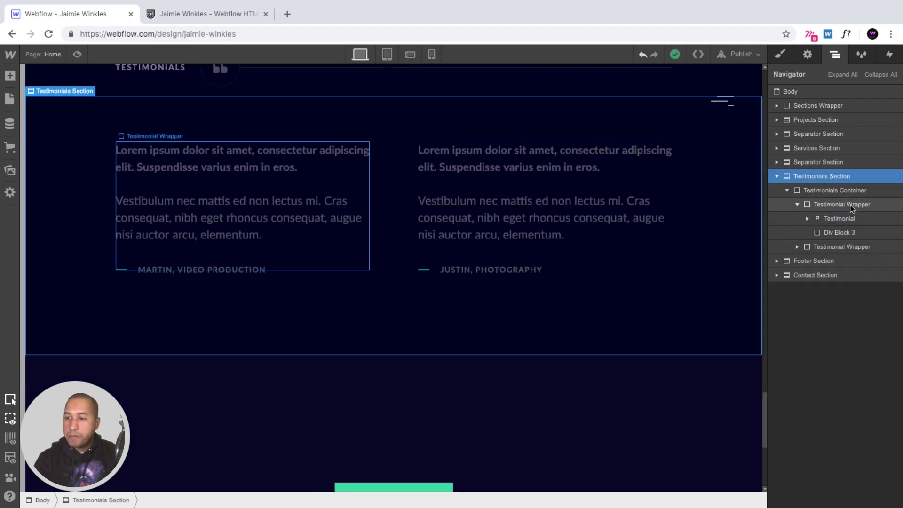
left_click(777, 177)
Step: Select the Footer and Contact sections, then the Header at the page top
scroll(682, 196, "down", 5)
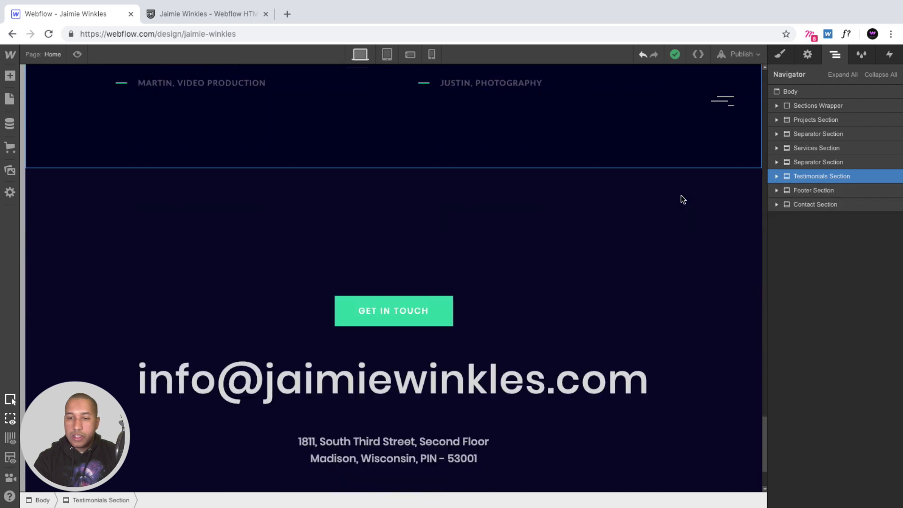
left_click(831, 190)
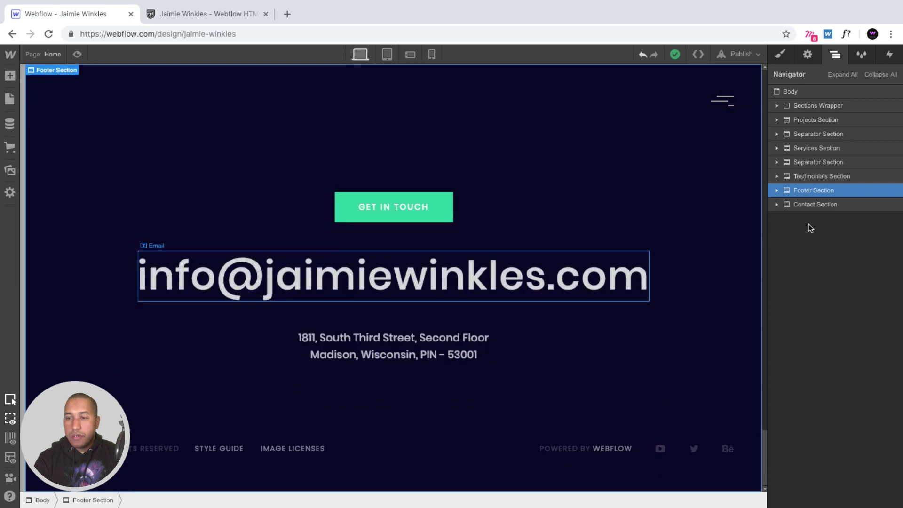
left_click(840, 205)
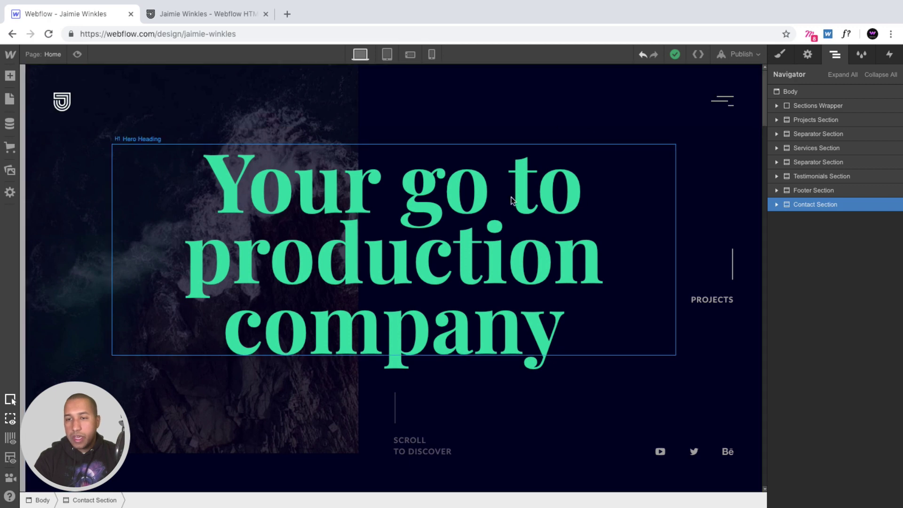
left_click(610, 100)
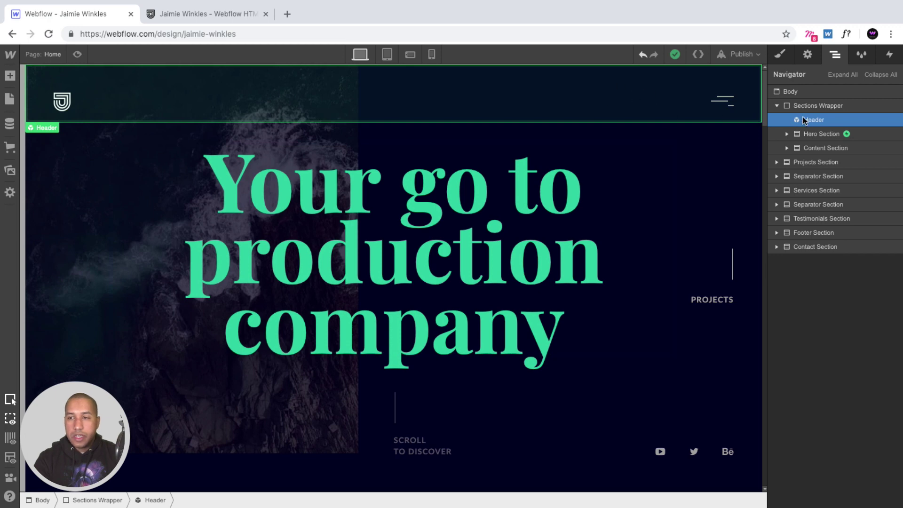
Step: Open the Header symbol, select its Menu, and change Position left from 100% to 0%
double_click(505, 96)
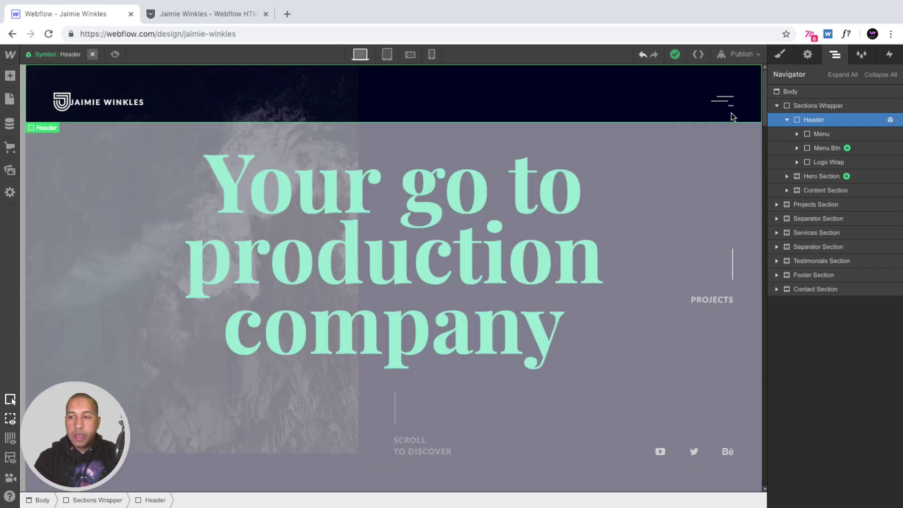
left_click(817, 135)
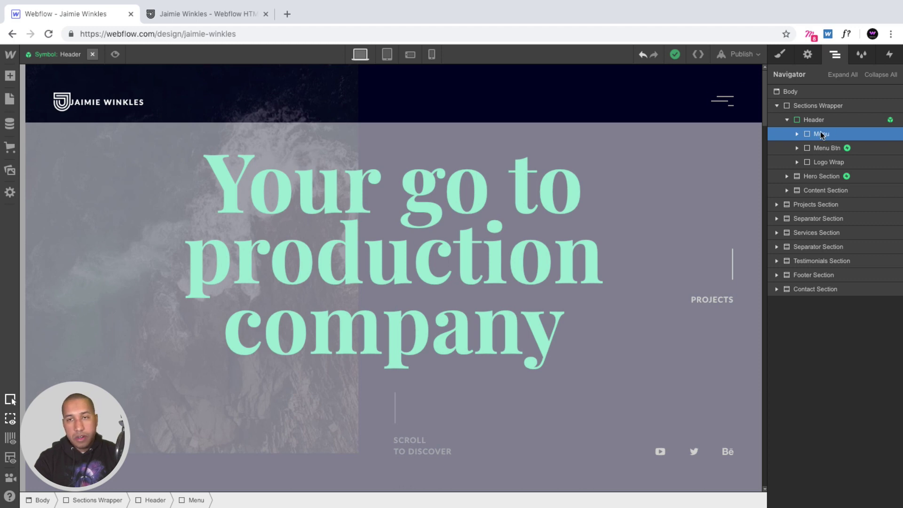
left_click(780, 54)
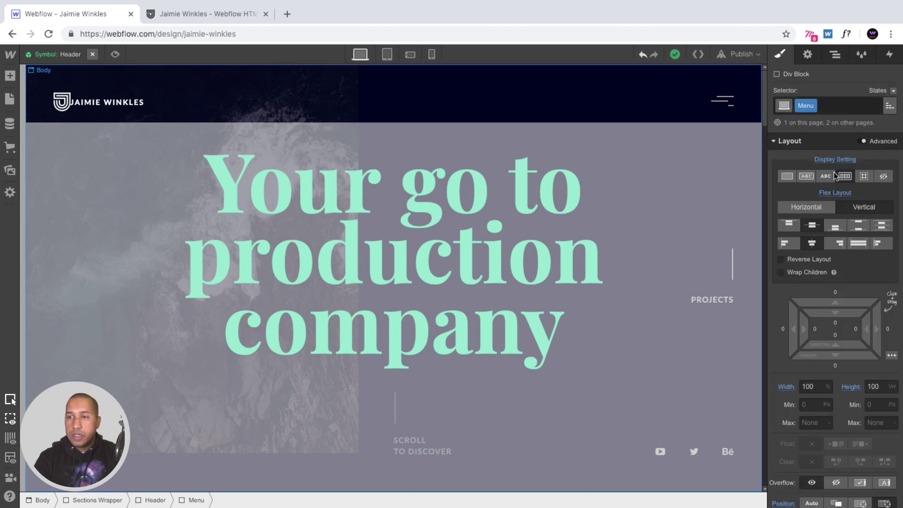
scroll(854, 233, "down", 5)
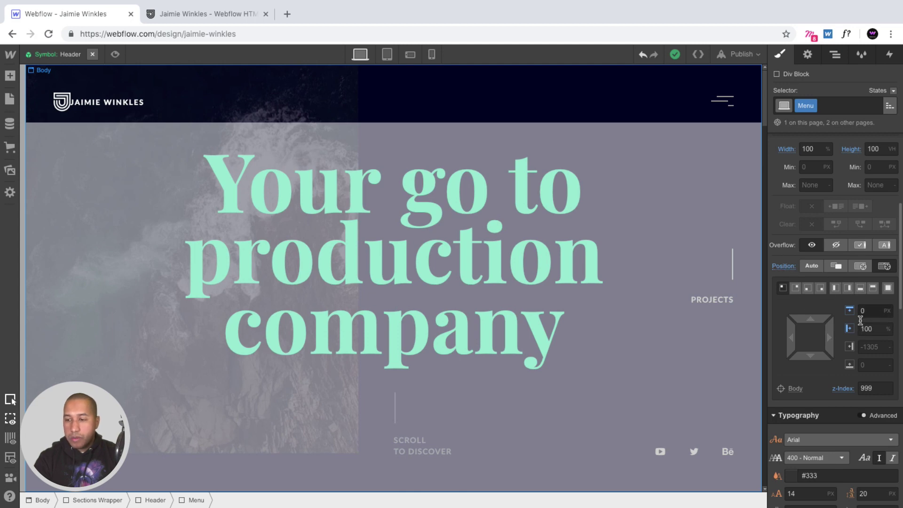
left_click(878, 328)
left_click_drag(873, 329, 860, 329)
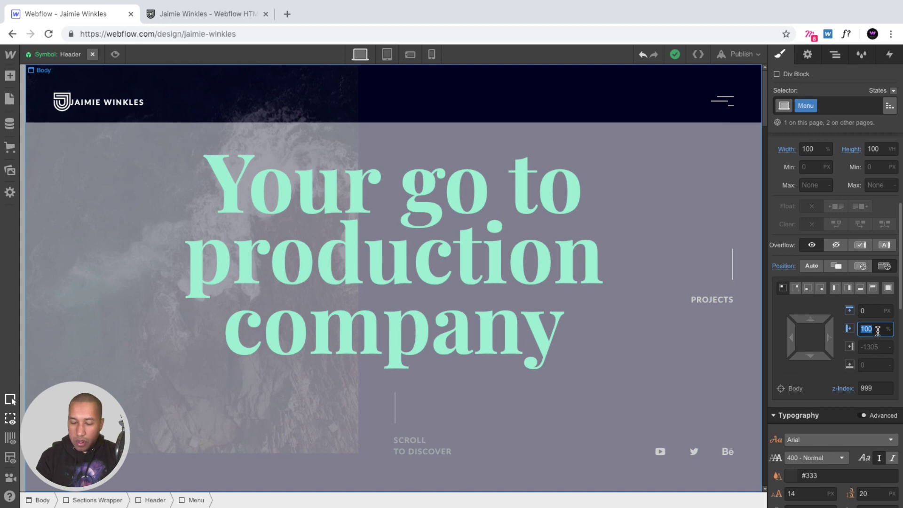
type("0")
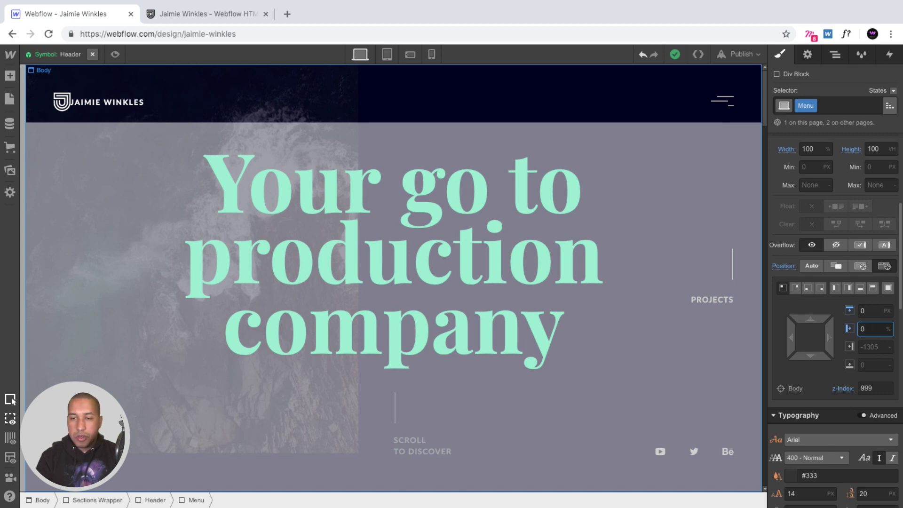
key("Return")
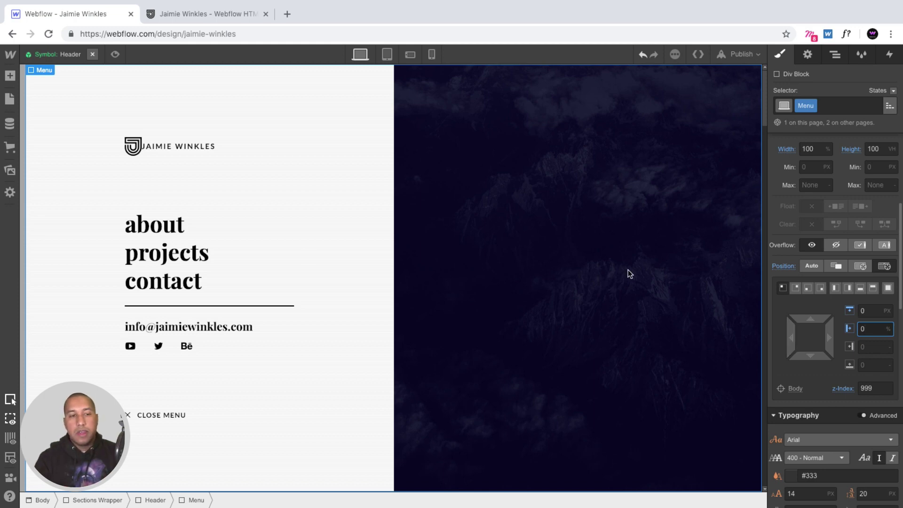
Step: Select the about, projects and contact menu links, then Menu Image 1 in the Navigator
left_click(170, 231)
left_click(176, 257)
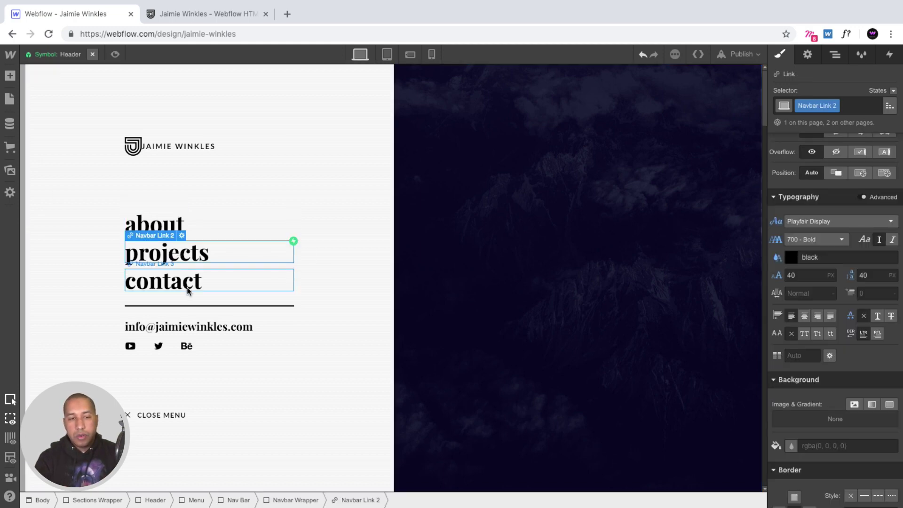
left_click(186, 284)
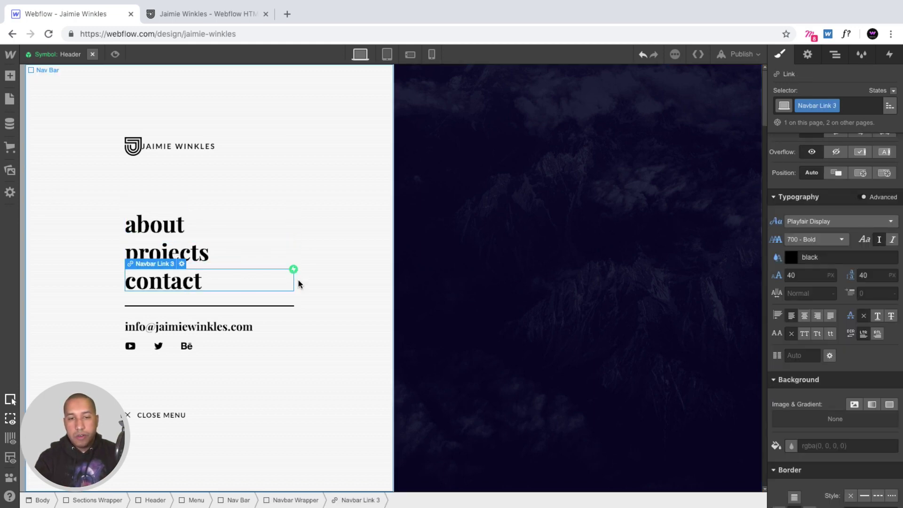
left_click(835, 55)
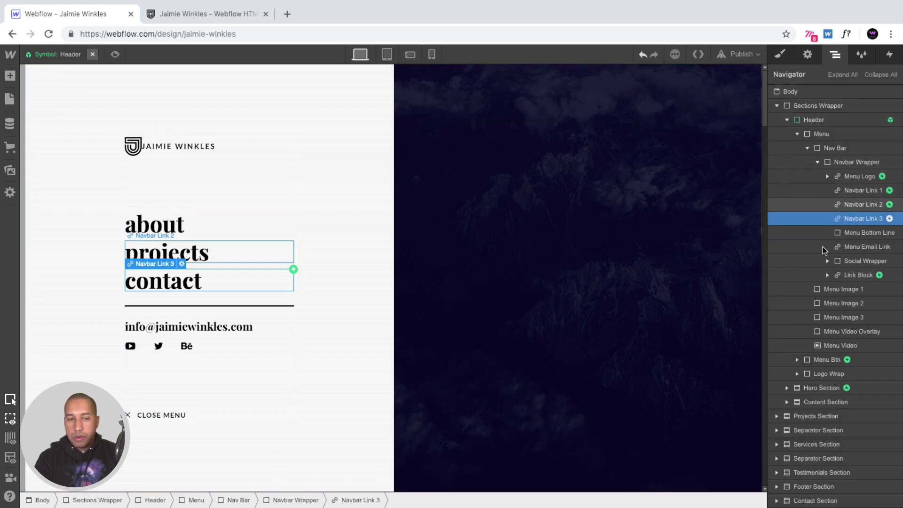
left_click(842, 289)
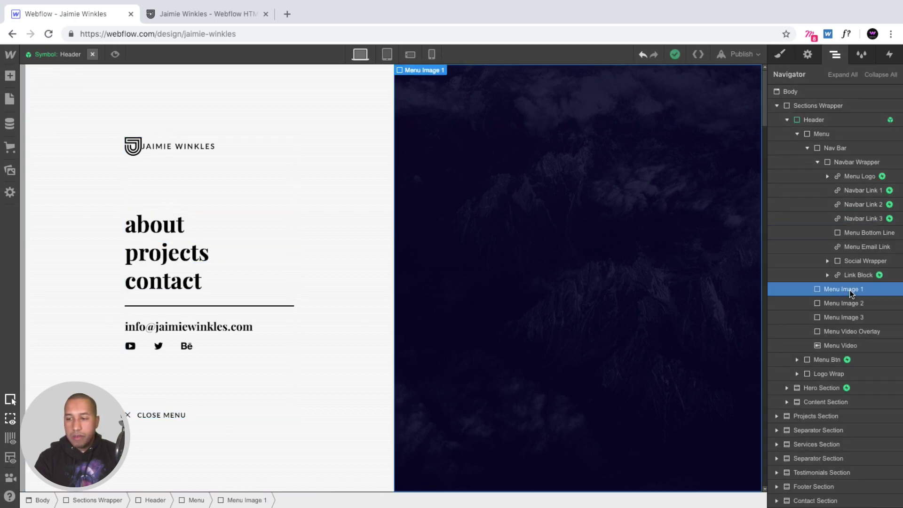
Step: Inspect Menu Image 1's background image and colour overlay in the Style panel
left_click(781, 54)
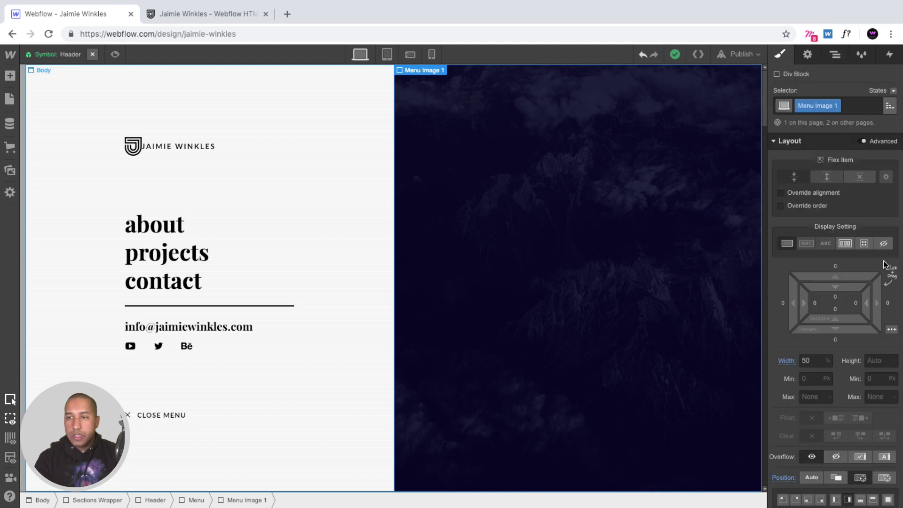
scroll(879, 242, "down", 10)
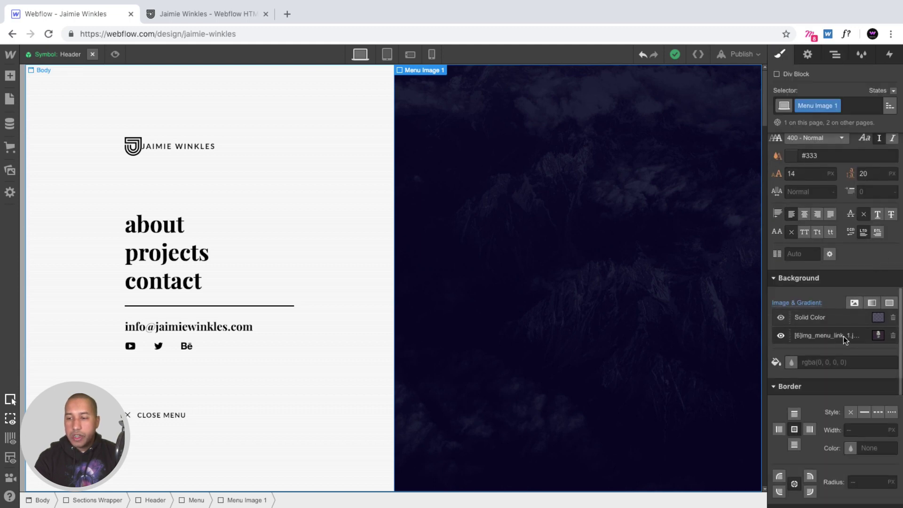
left_click(820, 335)
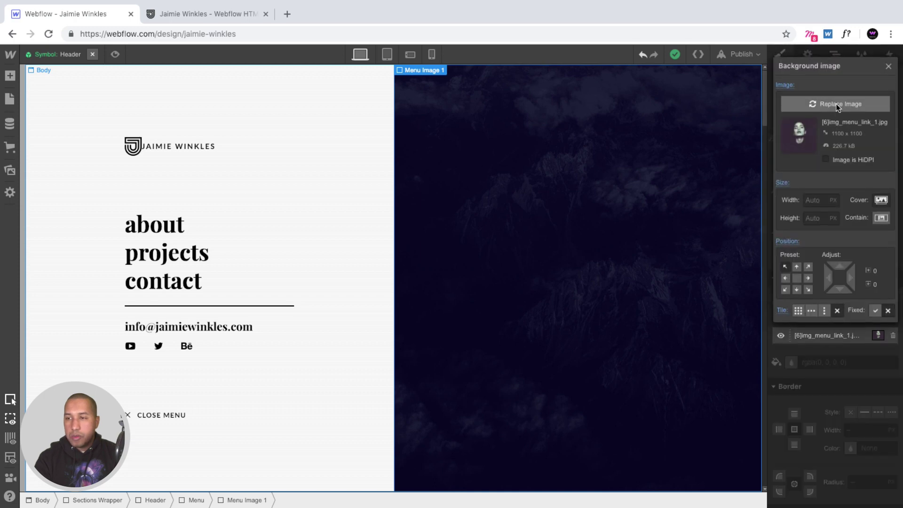
left_click(862, 105)
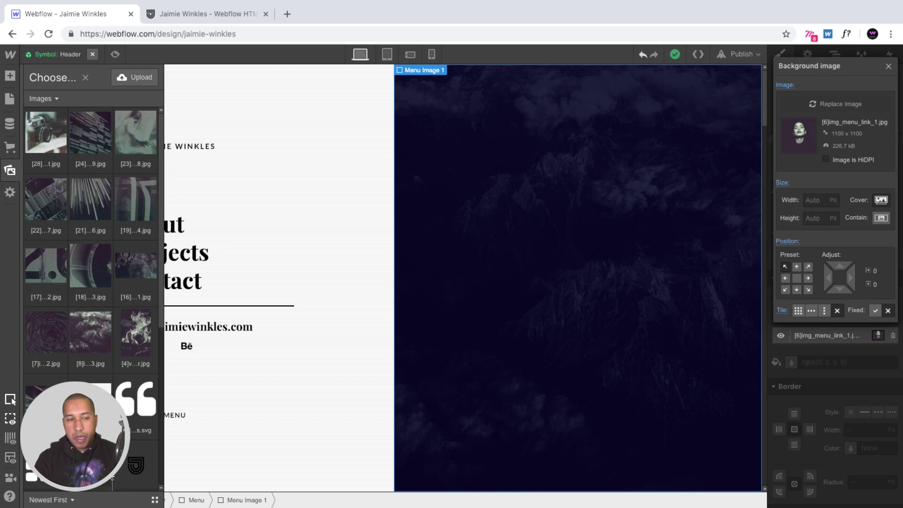
left_click(889, 66)
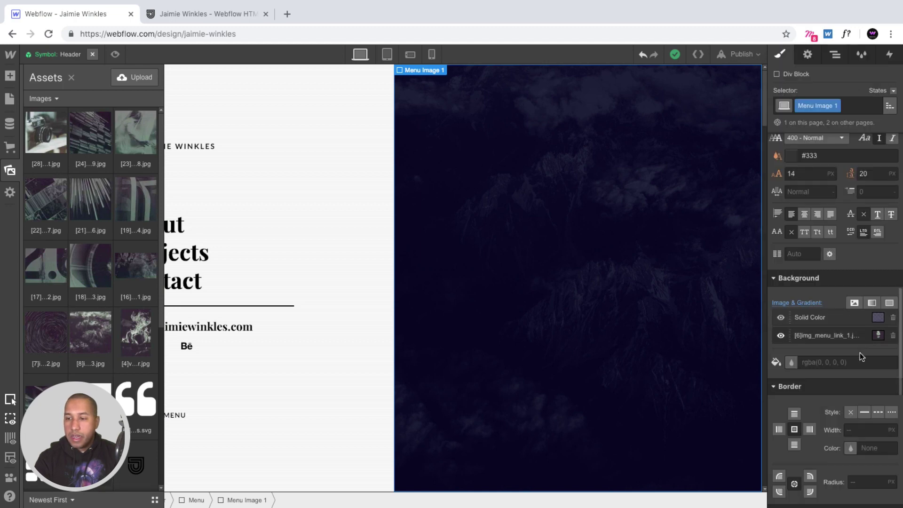
left_click(849, 320)
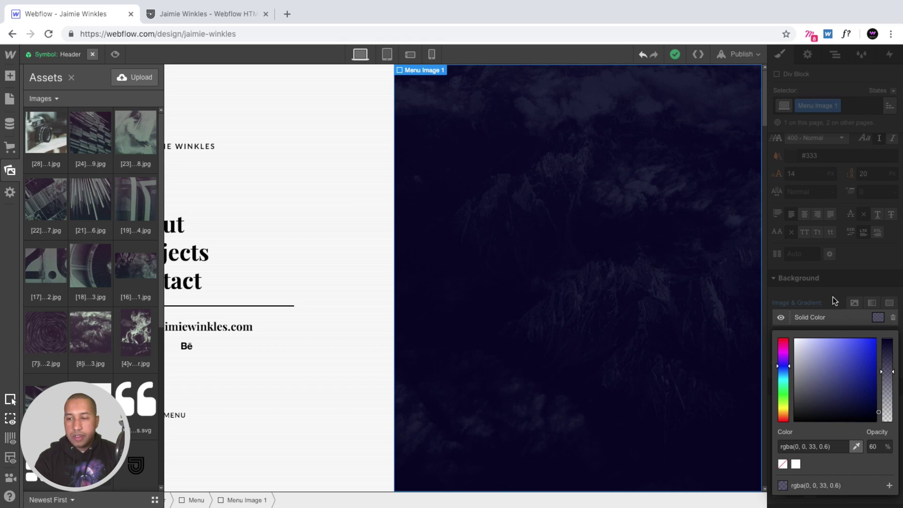
left_click(821, 291)
Step: Select Menu Image 2 and Menu Image 3 in the Navigator, then the Nav Bar
left_click(833, 55)
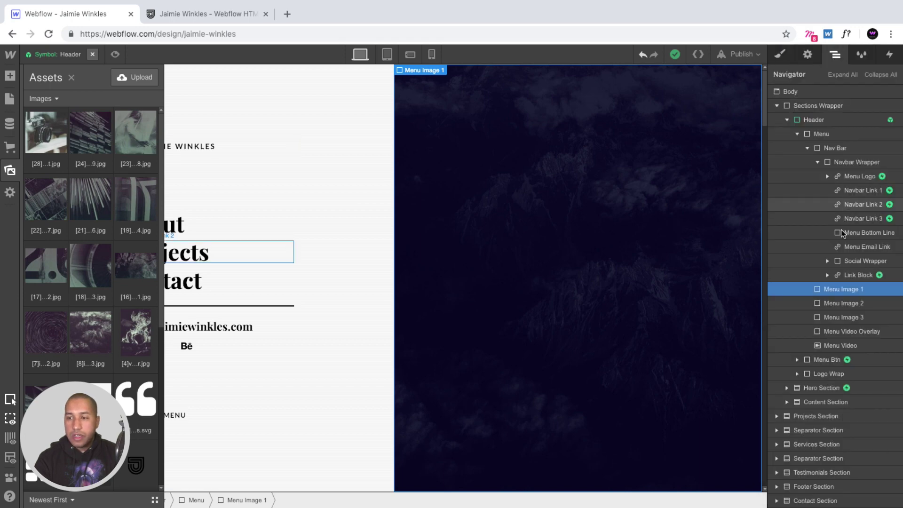
left_click(843, 303)
left_click(843, 320)
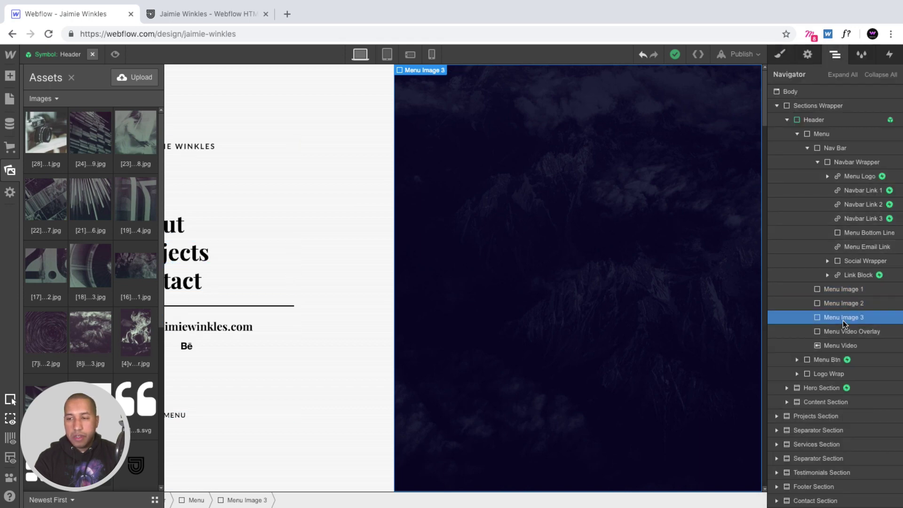
left_click(339, 169)
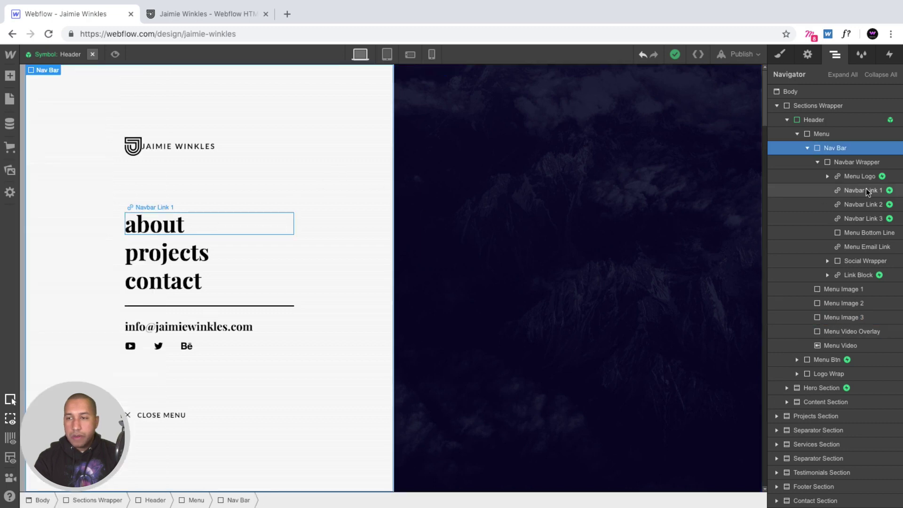
Step: Set the Header Menu's left position to 100% to hide it, then exit the symbol to Home
left_click(781, 55)
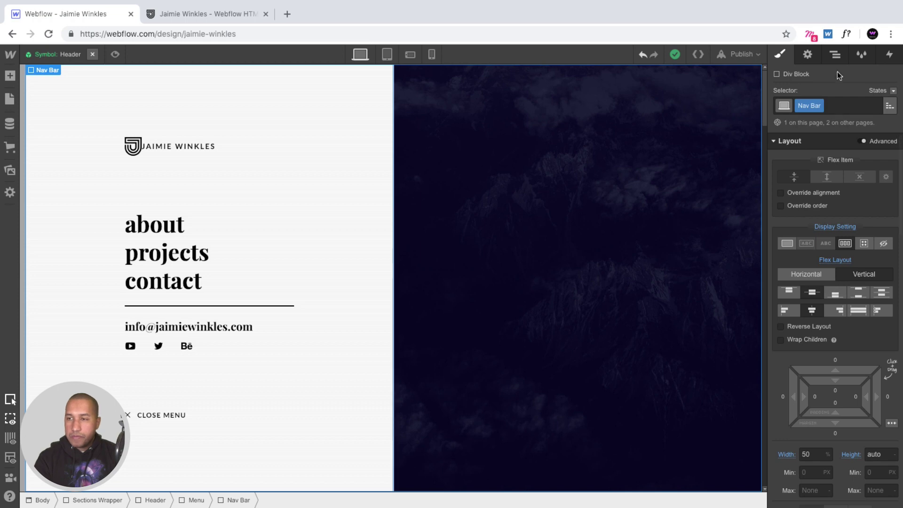
key("z")
left_click(823, 133)
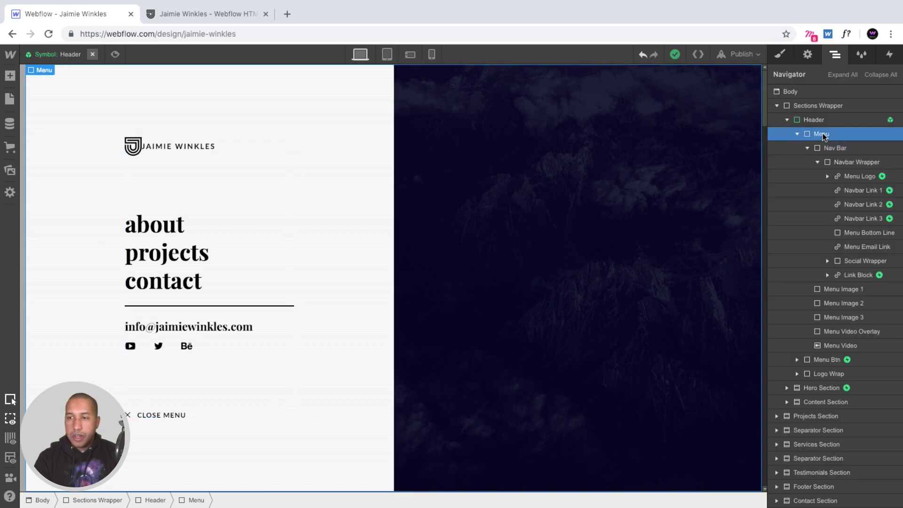
left_click(780, 54)
scroll(871, 309, "down", 2)
scroll(871, 309, "down", 2)
left_click(872, 414)
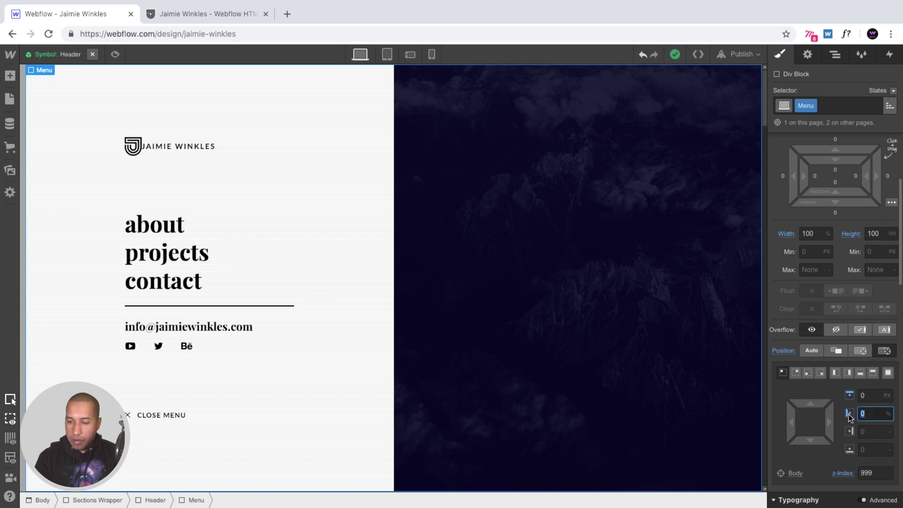
type("100")
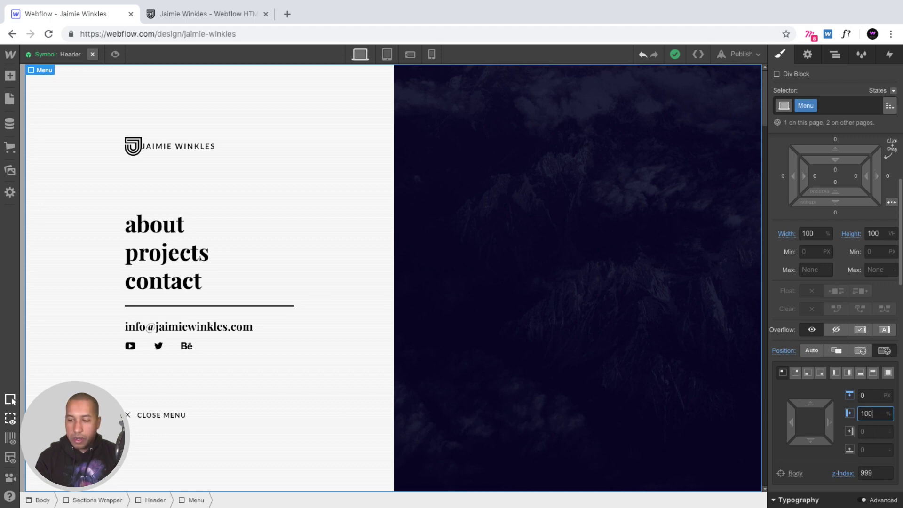
key("Return")
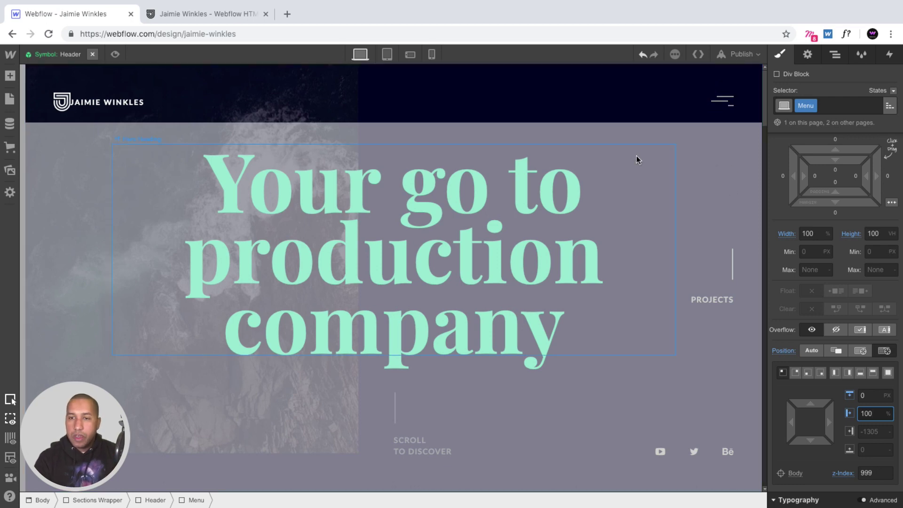
left_click(837, 56)
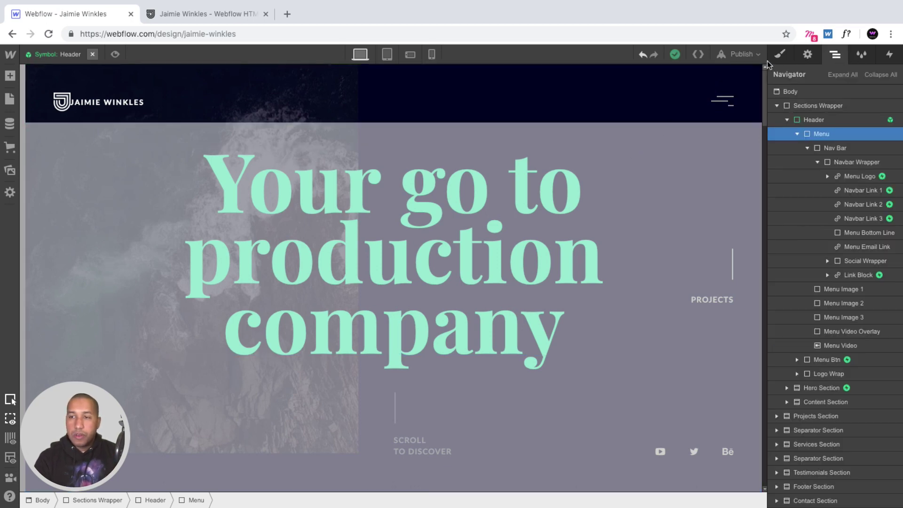
double_click(662, 141)
Step: Collapse all layers and set the Contact Section's left position to 0% to reveal the form
scroll(679, 129, "down", 20)
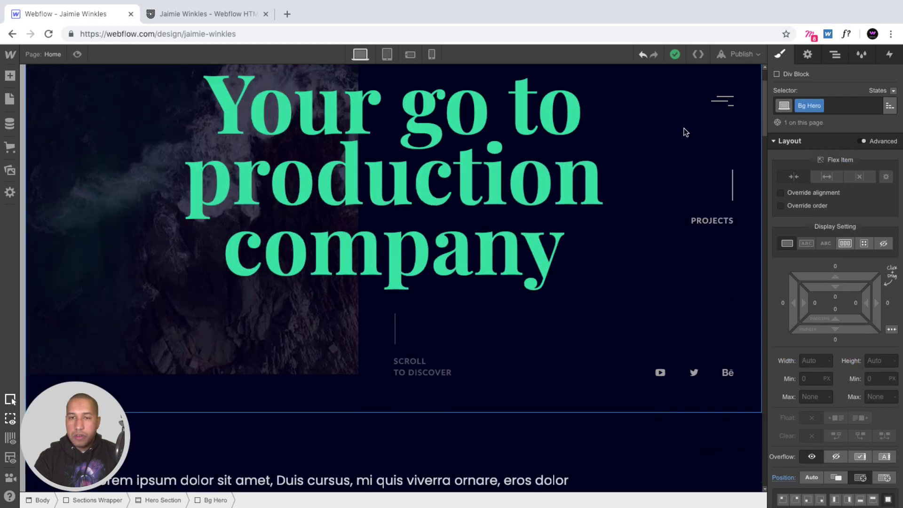
scroll(682, 127, "down", 15)
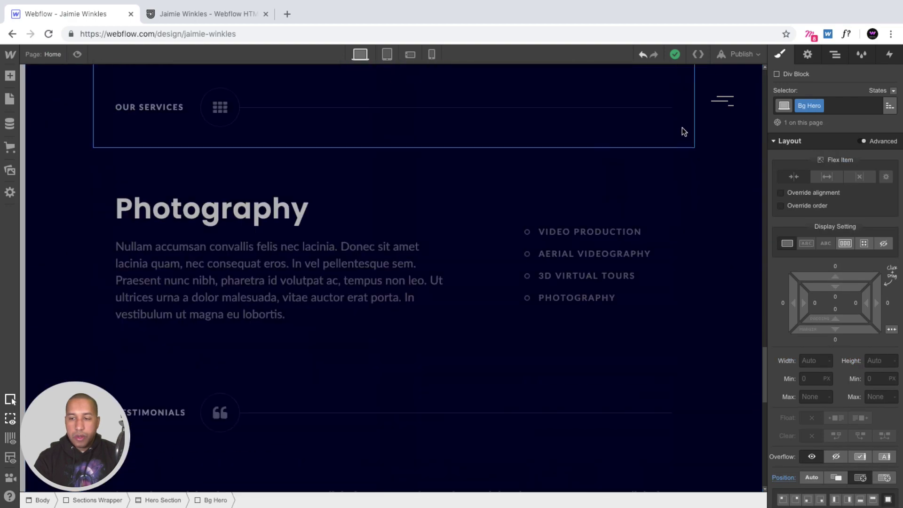
left_click(835, 55)
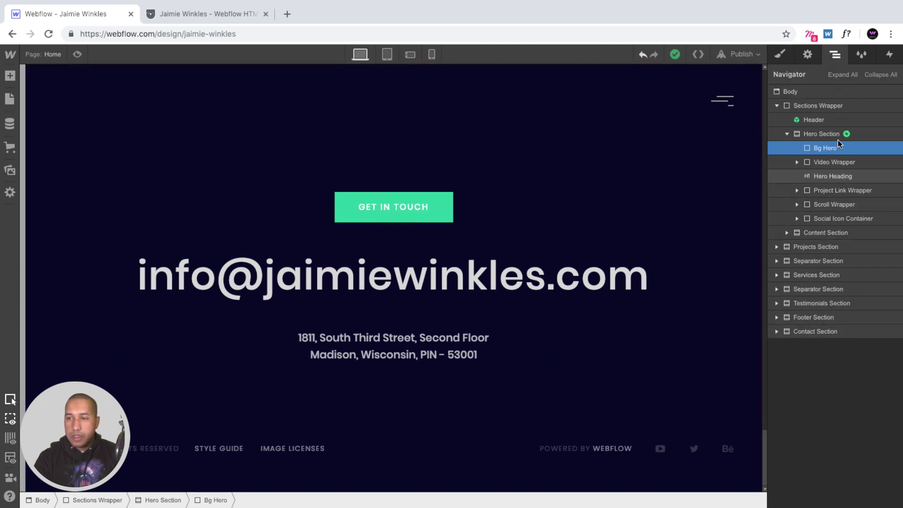
left_click(881, 74)
left_click(832, 207)
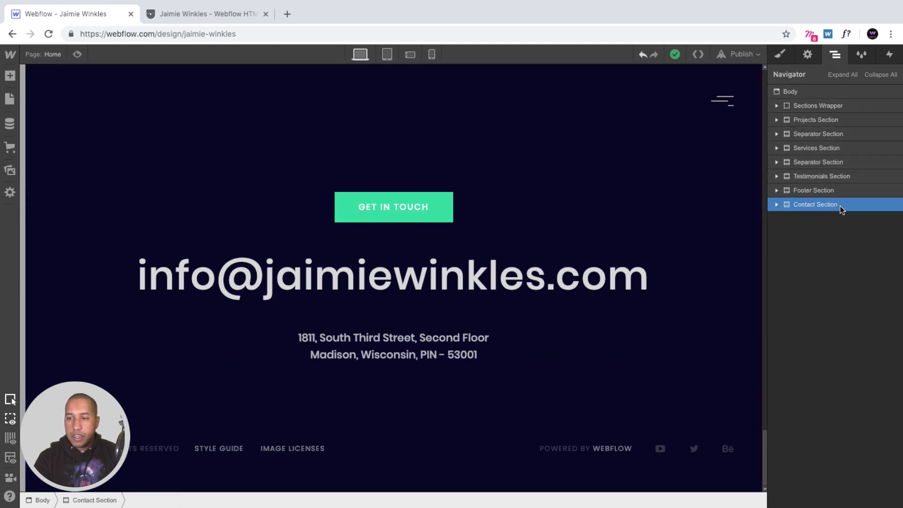
left_click(780, 55)
scroll(856, 319, "down", 6)
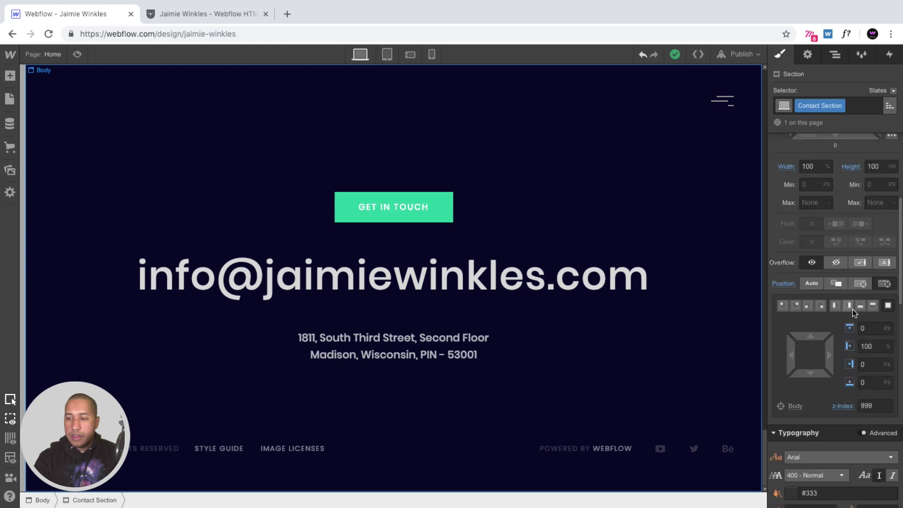
left_click(876, 284)
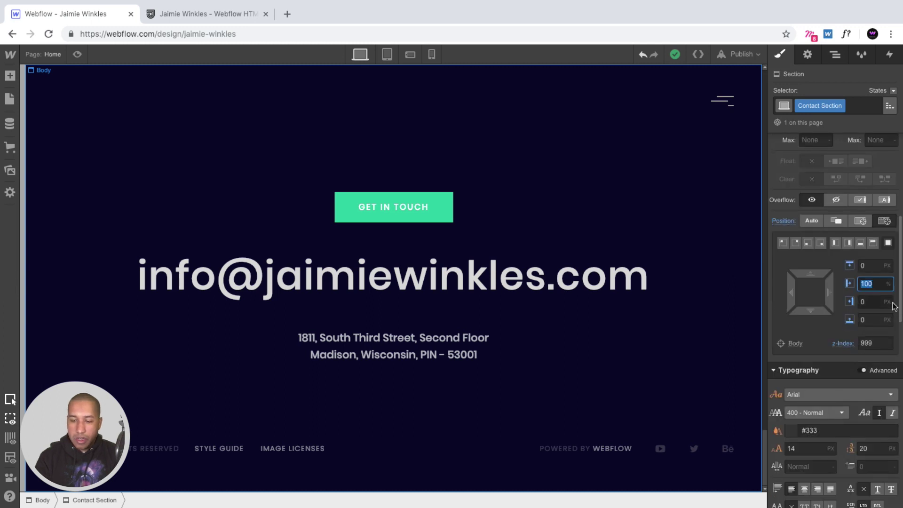
type("0")
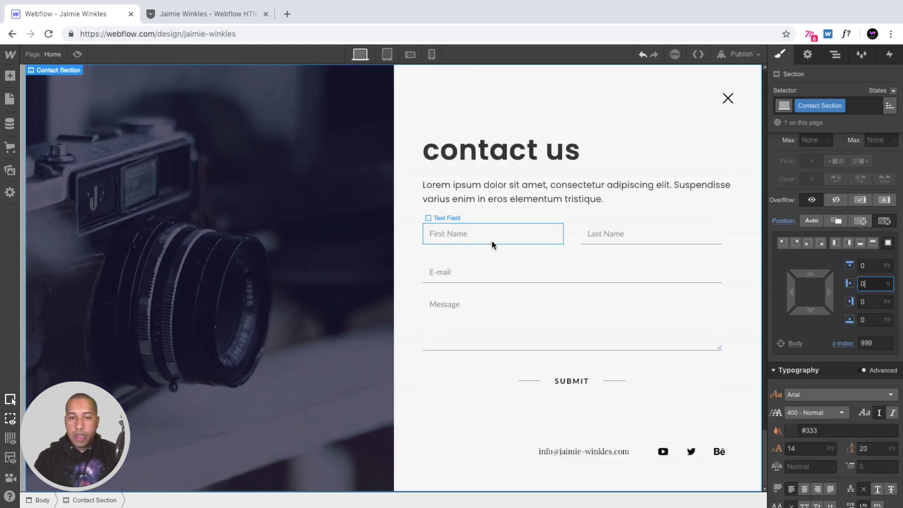
Step: Inspect the contact form's Last Name, E-mail and Message fields and the whole form
left_click(610, 231)
left_click(576, 275)
left_click(589, 308)
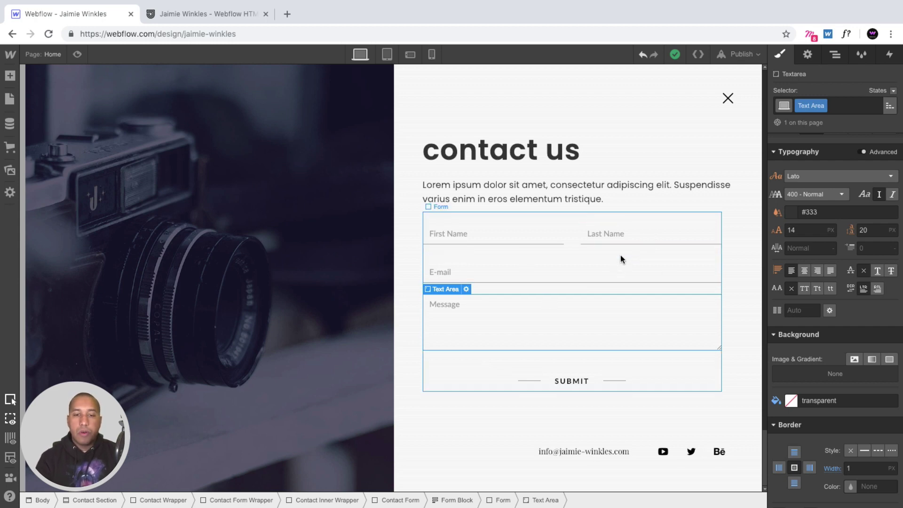
left_click(620, 256)
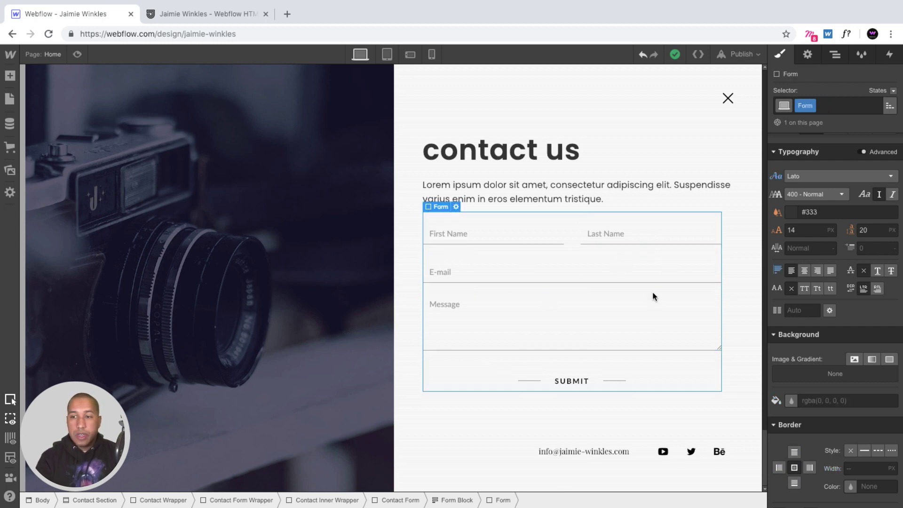
Step: Reselect the Contact Section and set its left position back to 100%
left_click(836, 56)
left_click(816, 218)
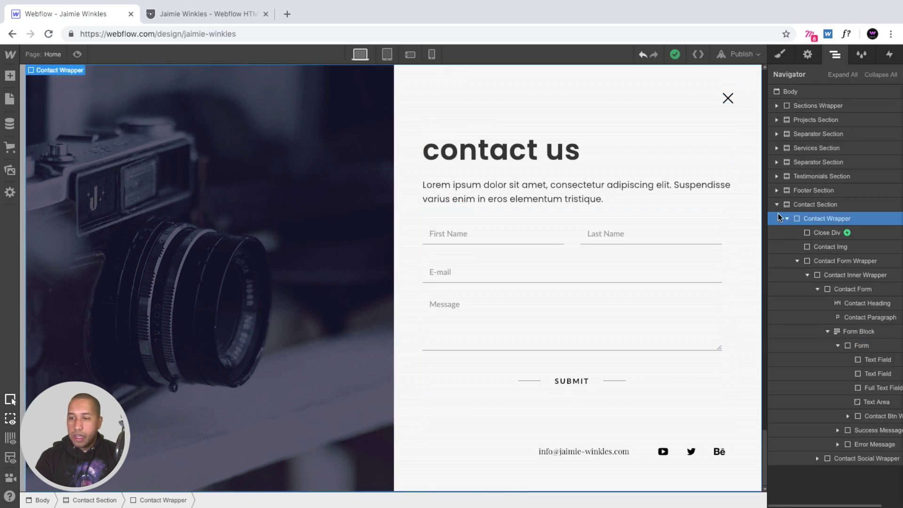
left_click(777, 205)
left_click(818, 205)
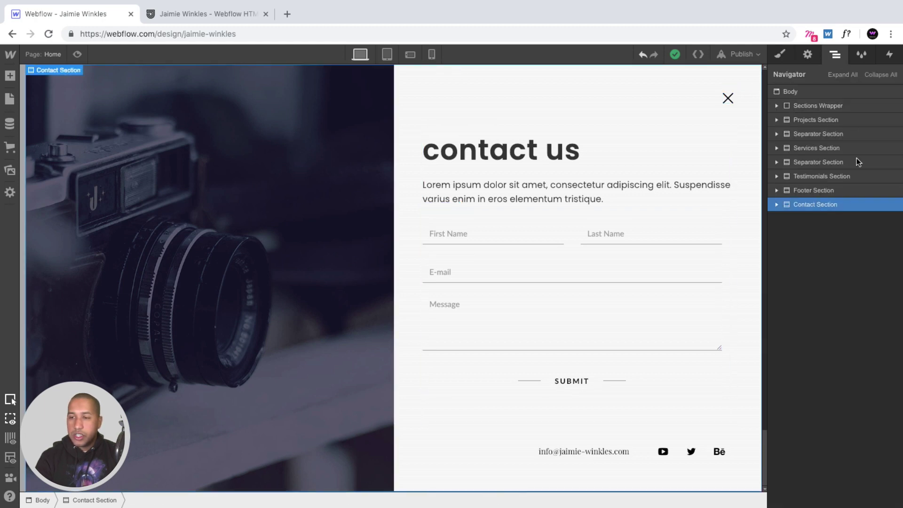
left_click(787, 55)
scroll(854, 275, "down", 5)
left_click(848, 347)
type("100")
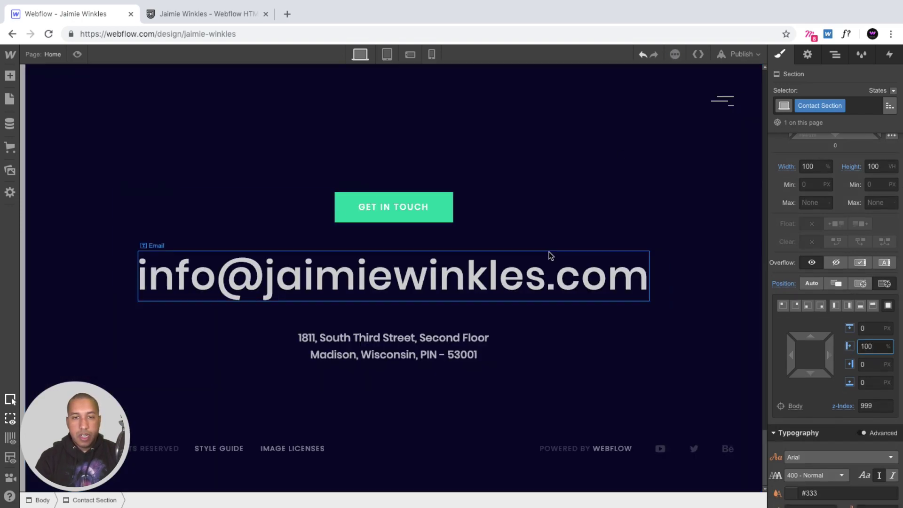
scroll(512, 240, "up", 5)
scroll(512, 238, "up", 15)
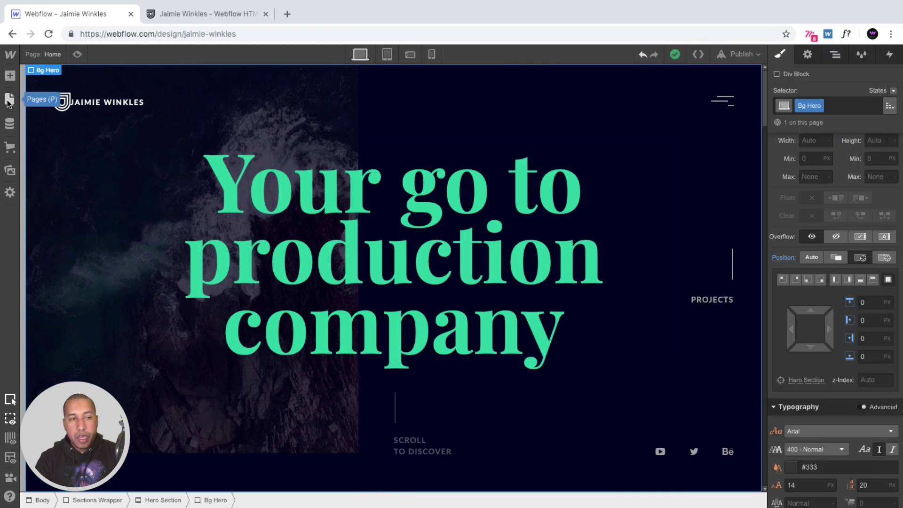
left_click(8, 100)
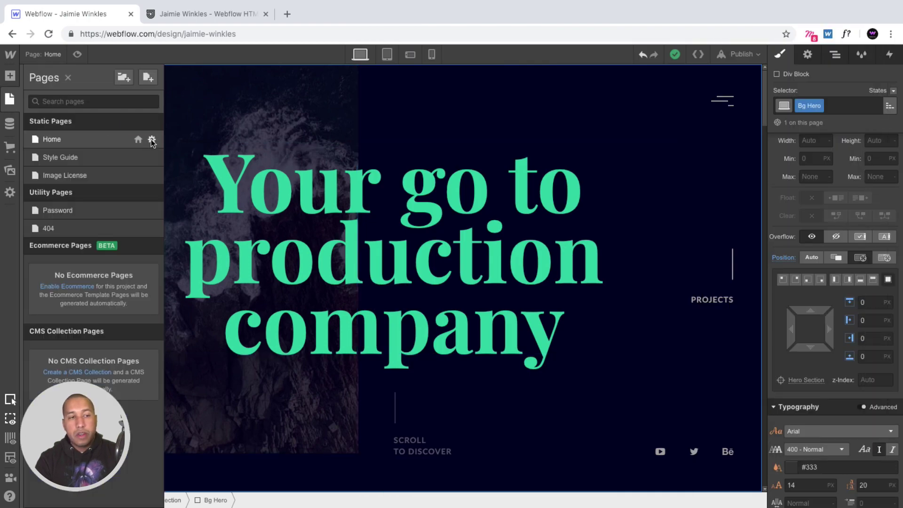
left_click(152, 140)
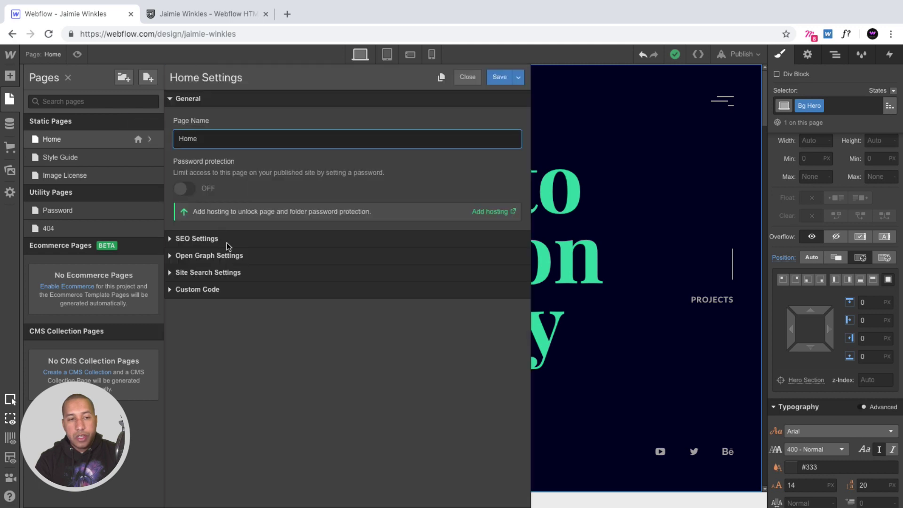
left_click(209, 240)
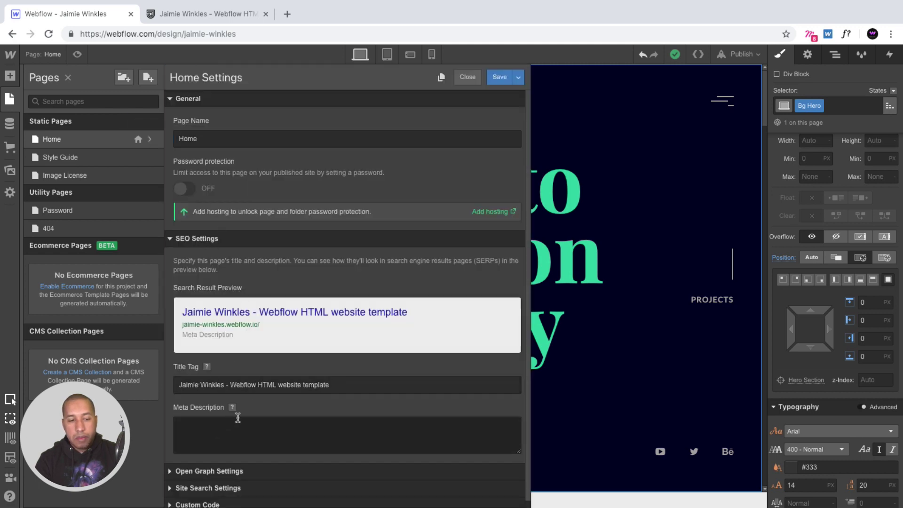
scroll(236, 424, "down", 1)
left_click(219, 465)
scroll(244, 437, "down", 2)
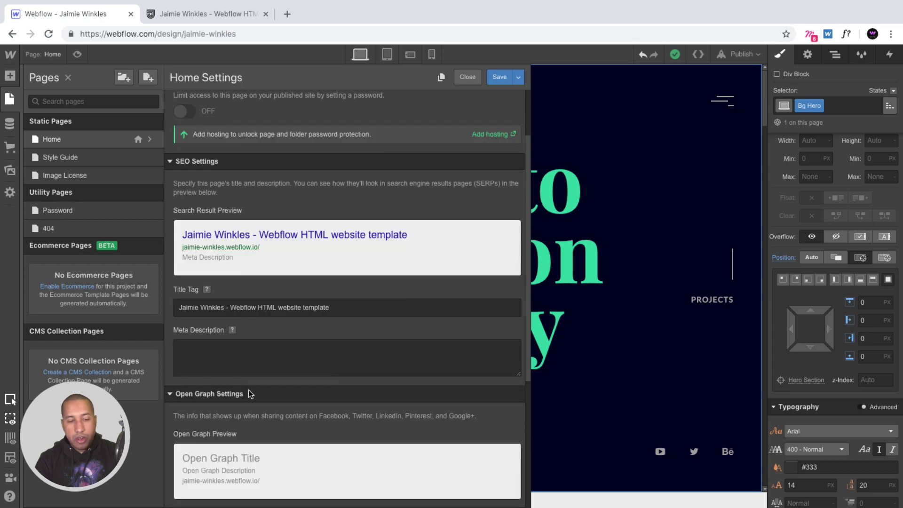
scroll(242, 394, "down", 5)
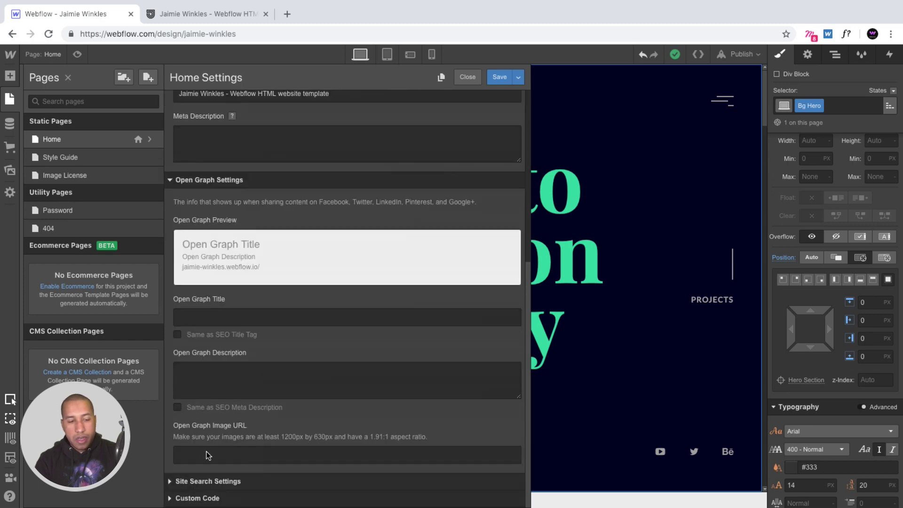
left_click(217, 482)
scroll(270, 458, "down", 5)
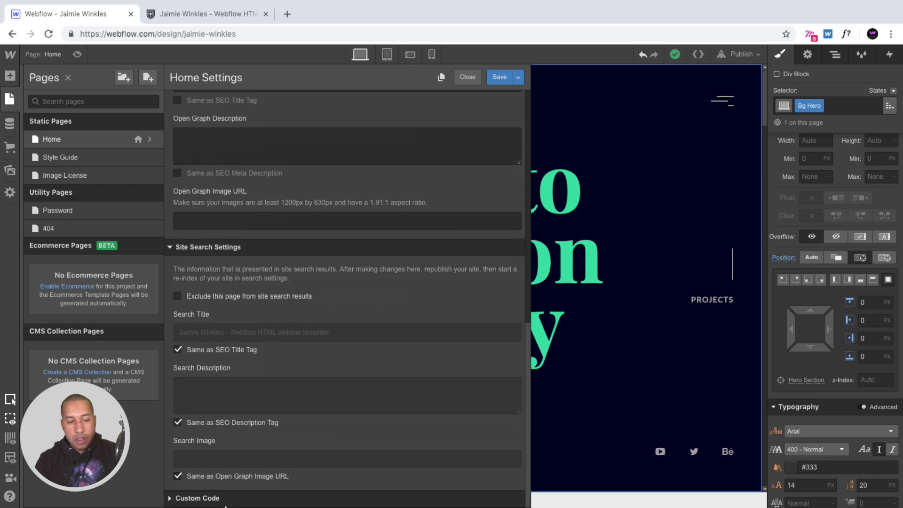
scroll(275, 465, "up", 15)
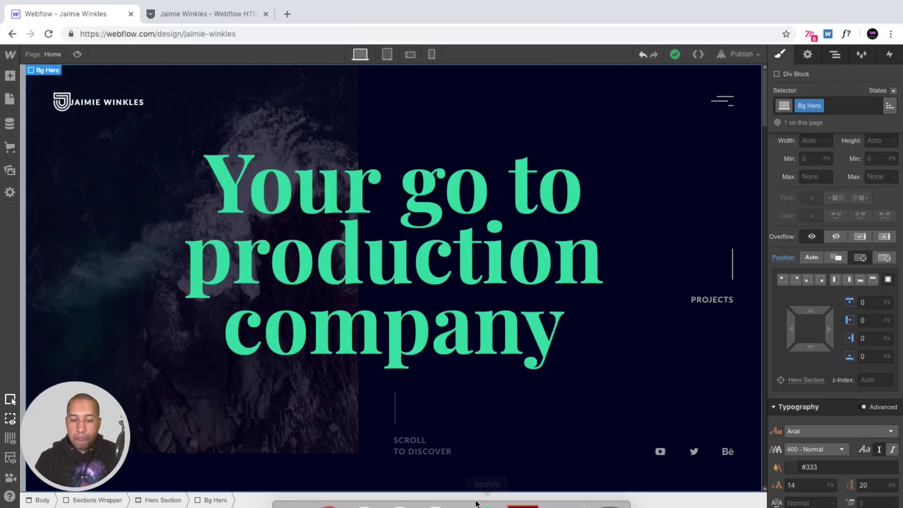
Step: Page through Documentation.pdf from the table of contents to the final Credits page
left_click(519, 493)
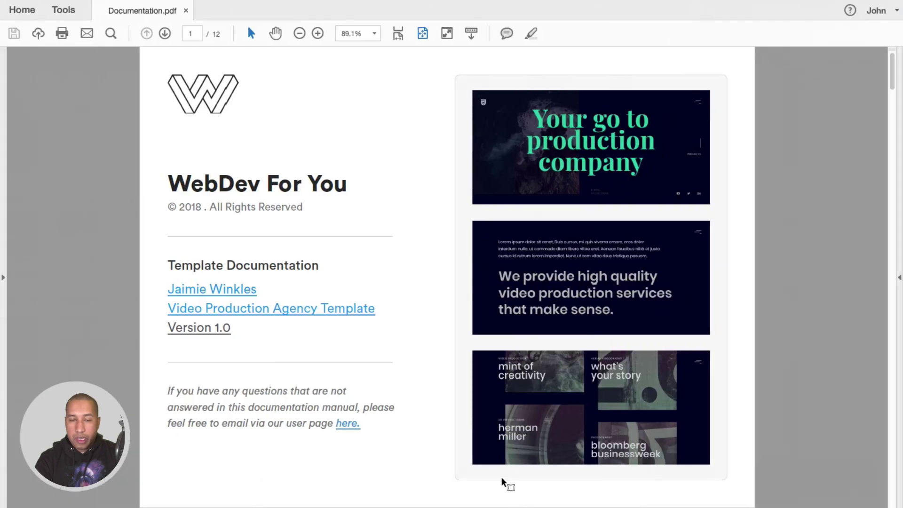
key("Right")
key("Right")
key("Right")
key("Right")
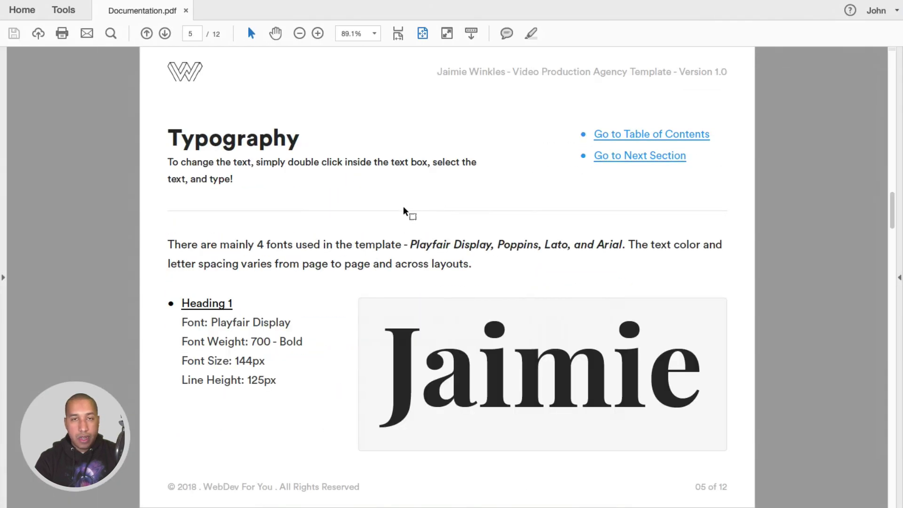
key("Right")
key("Right")
key("Right")
key("Right")
key("Right")
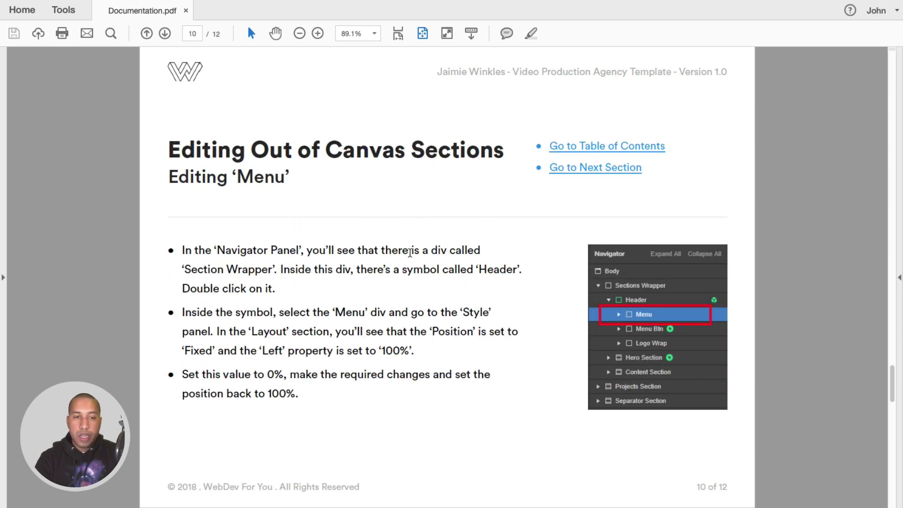
key("Right")
key("Left")
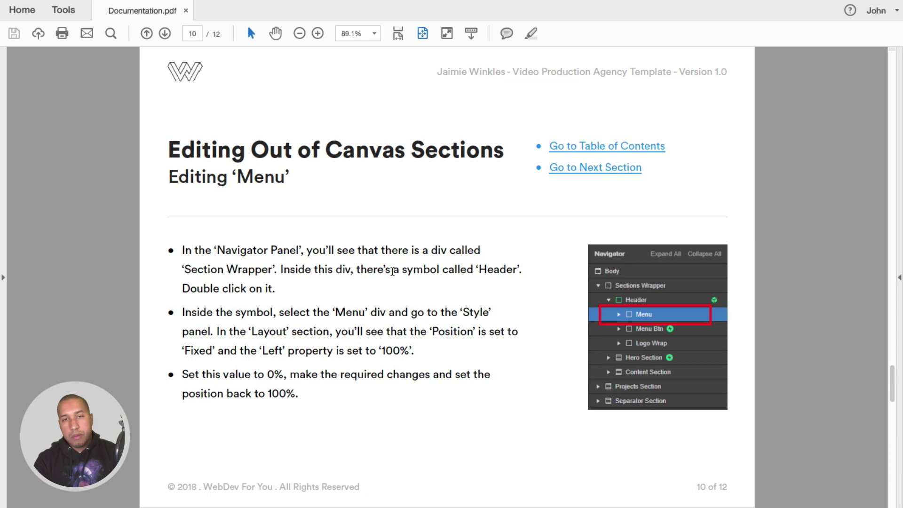
key("Right")
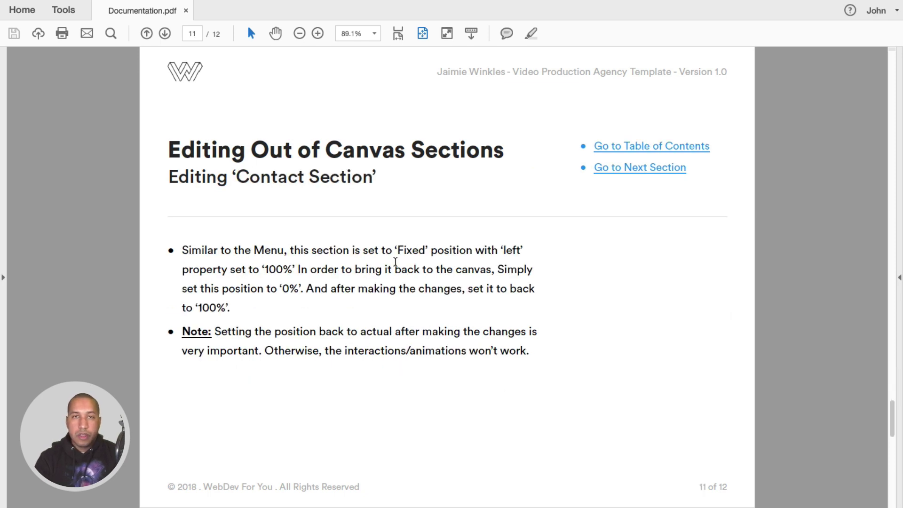
key("Left")
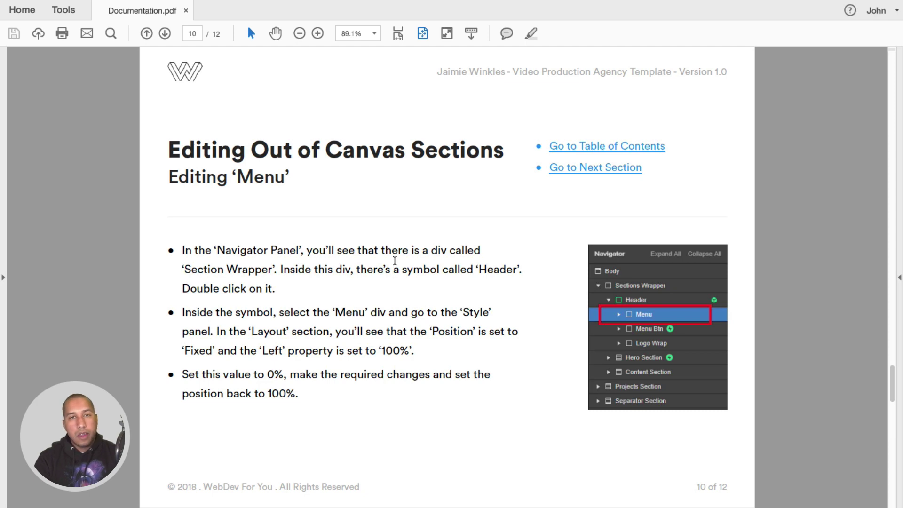
key("Right")
key("Right")
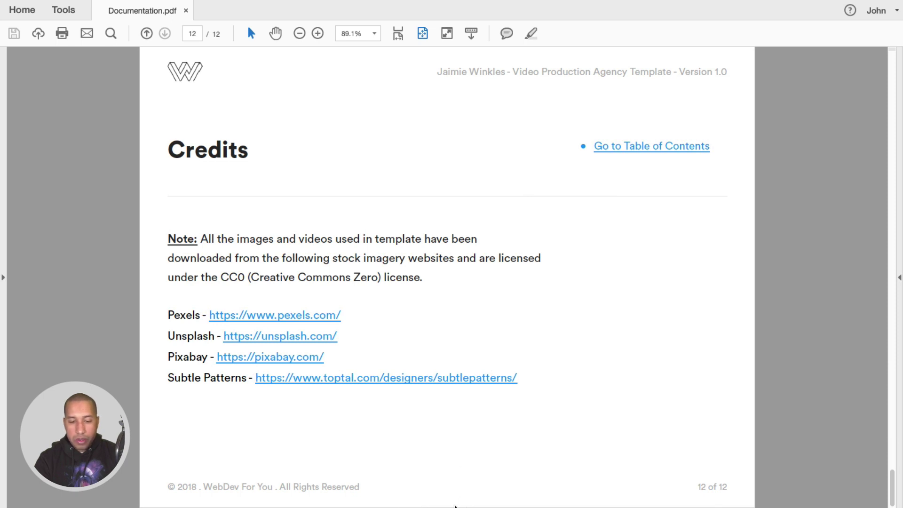
mouse_move(486, 496)
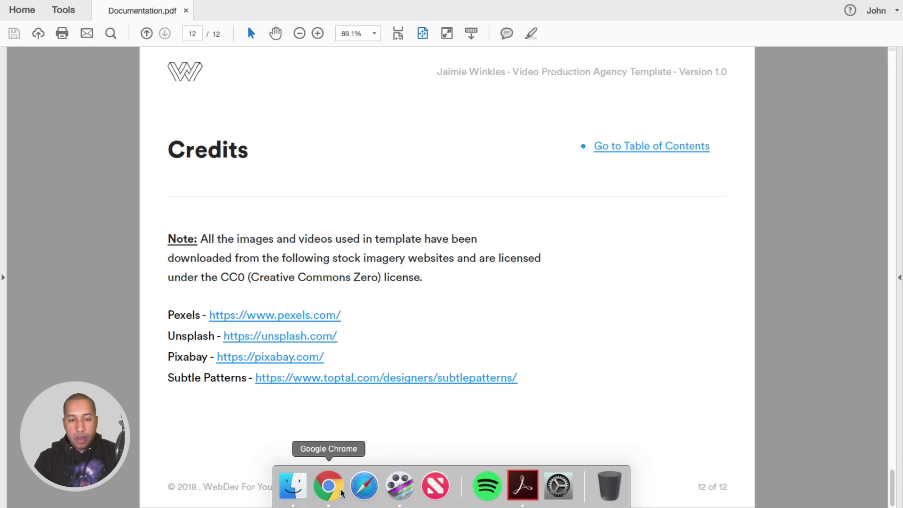
left_click(329, 487)
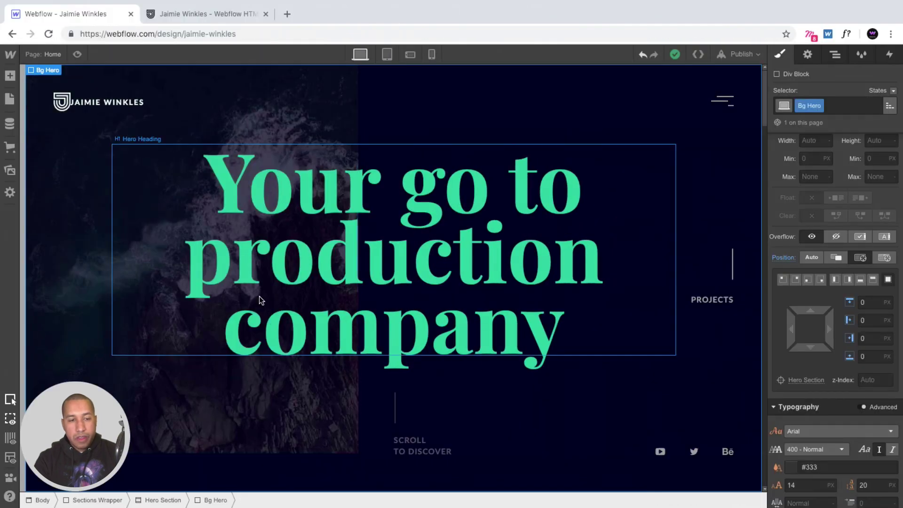
Step: Open the Style Guide page and scroll through it
left_click(12, 99)
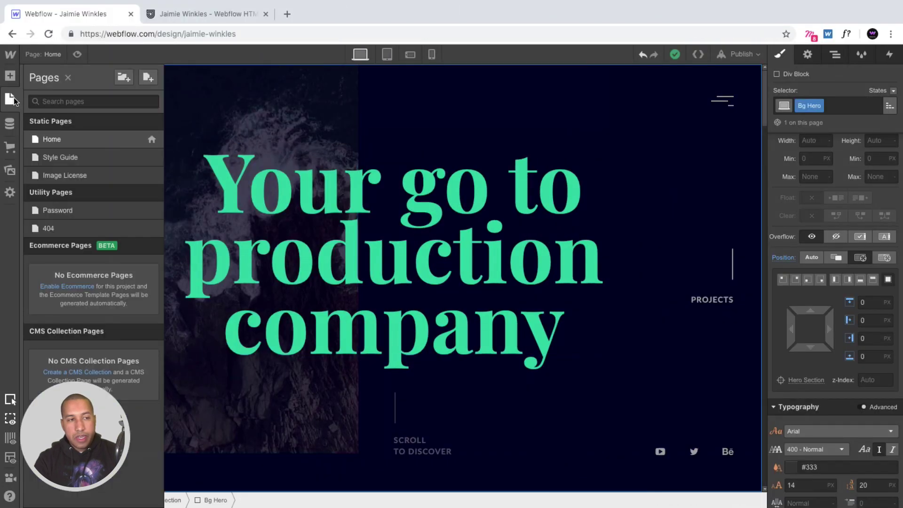
left_click(49, 156)
scroll(197, 236, "down", 3)
scroll(210, 298, "down", 12)
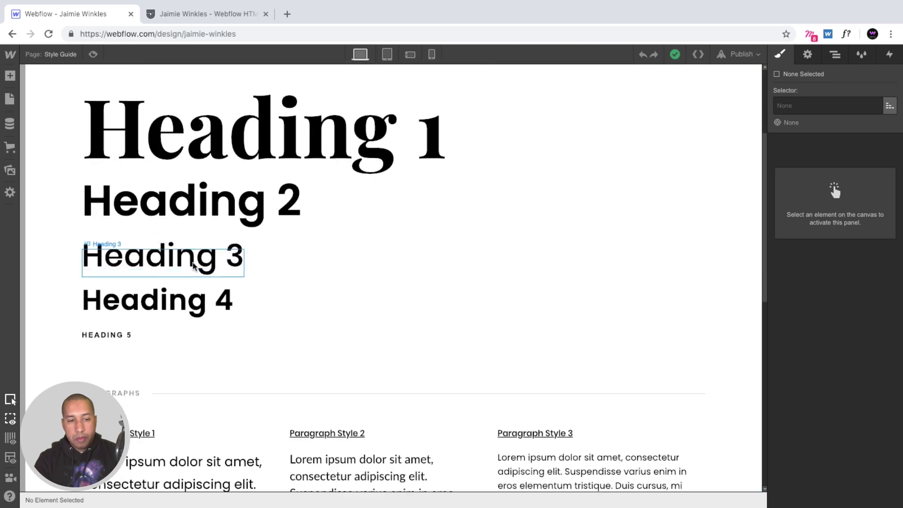
Step: Visit the Image License page, select its section, then return to the Home page
left_click(10, 99)
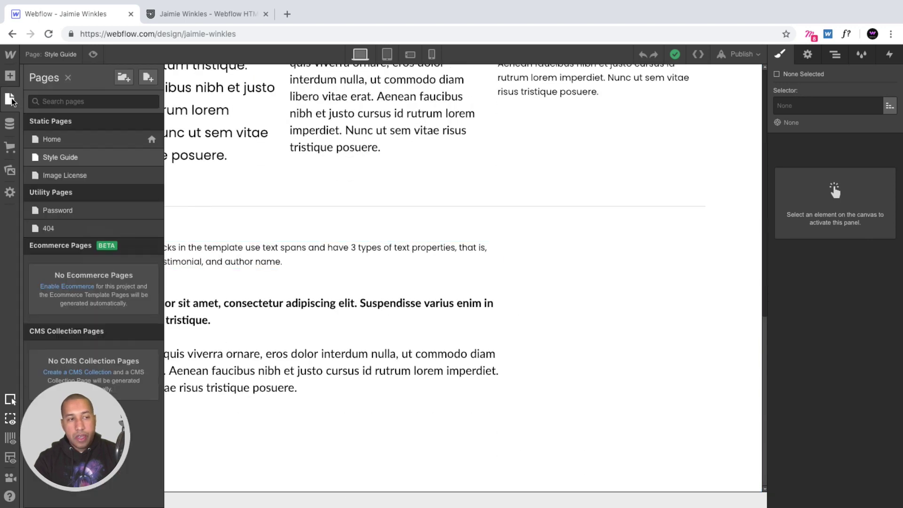
left_click(62, 176)
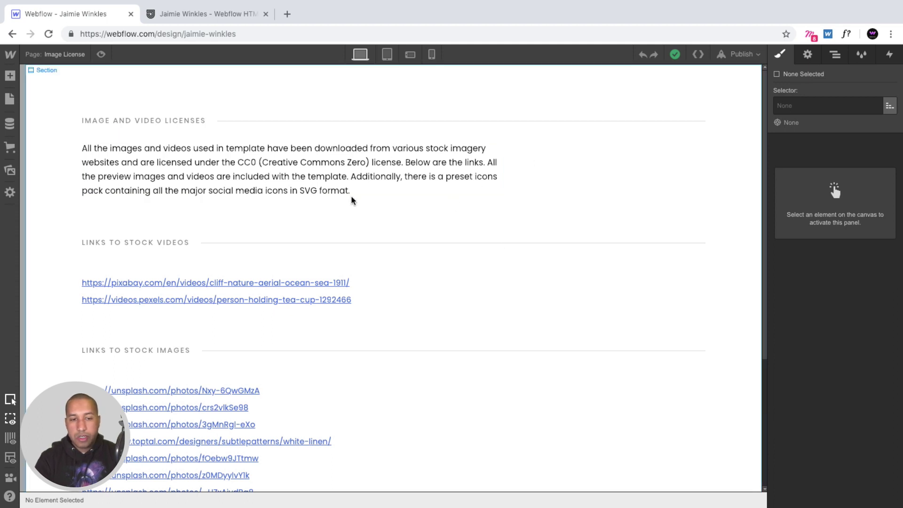
left_click(313, 201)
left_click(9, 99)
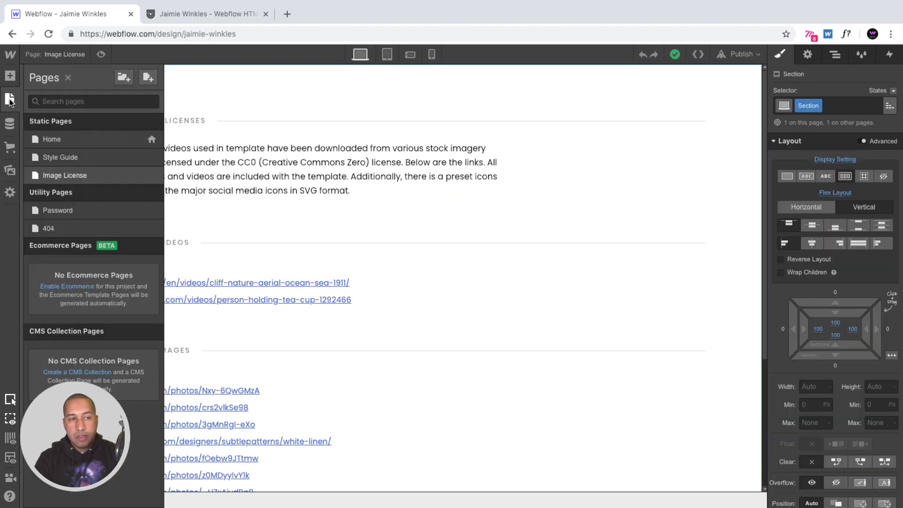
left_click(63, 137)
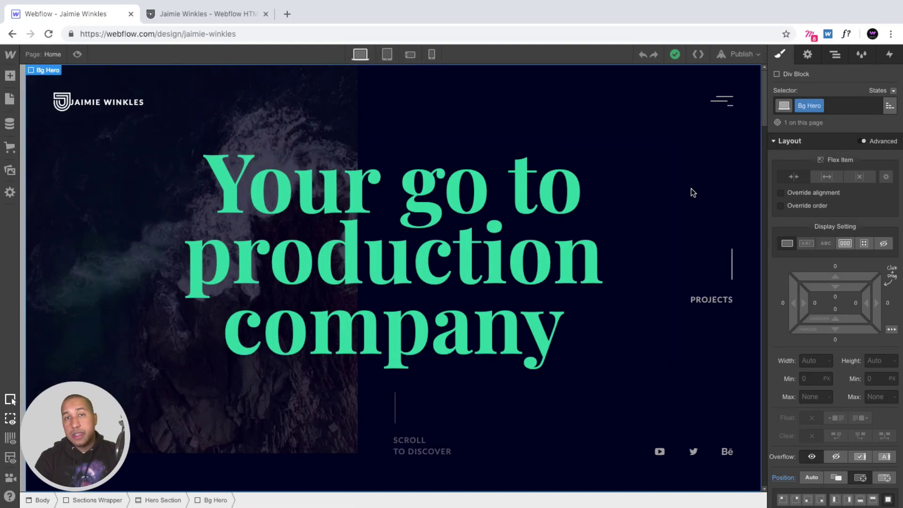
Step: Collapse Hero Section, expand Projects Section, and check the Hero Section's interactions
left_click(836, 56)
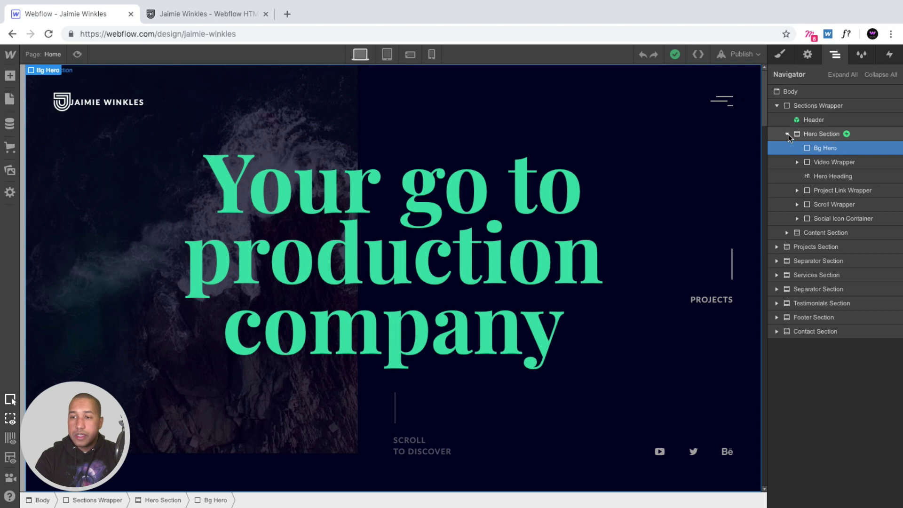
left_click(787, 134)
left_click(777, 162)
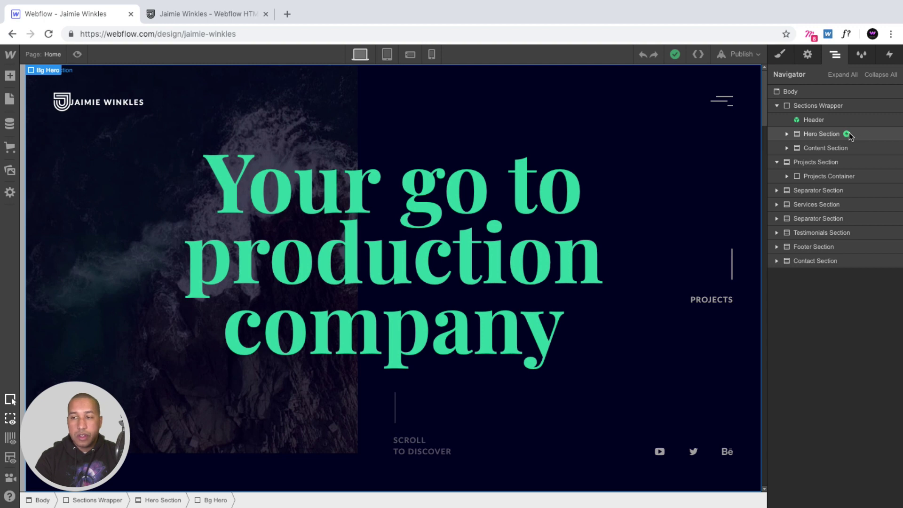
left_click(820, 135)
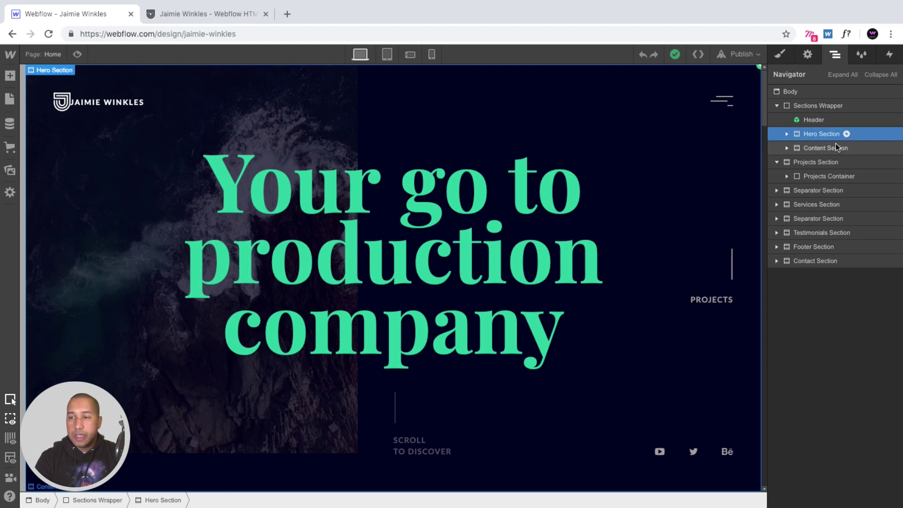
left_click(890, 54)
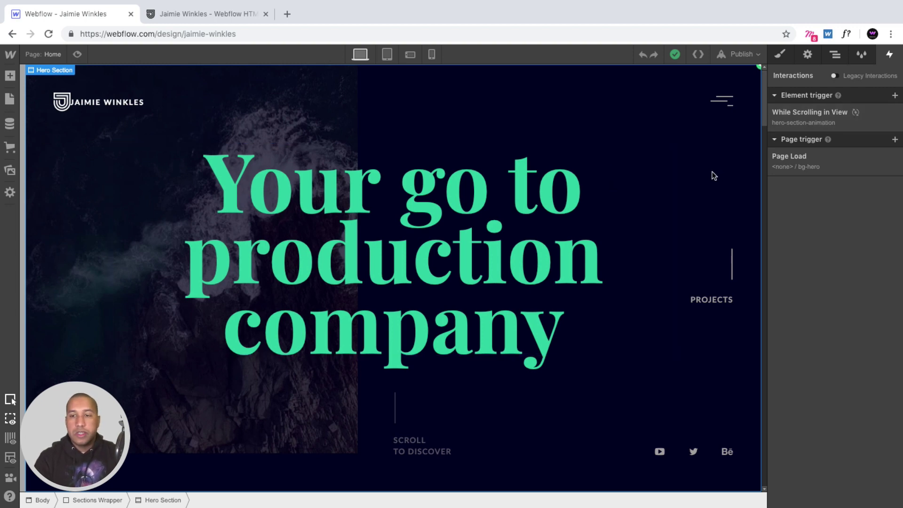
left_click(834, 55)
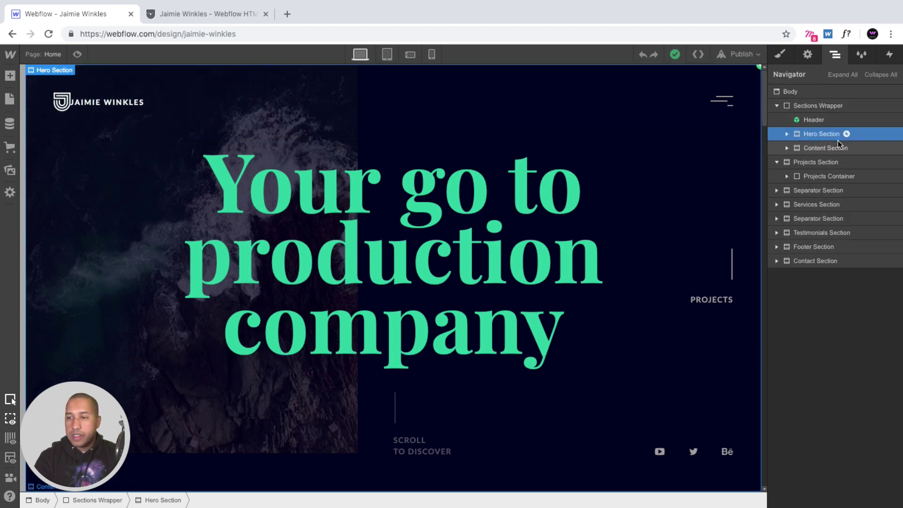
scroll(510, 229, "down", 3)
scroll(510, 229, "up", 3)
Step: Preview the page, scroll down, open and close the contact form, and open the full-screen menu
left_click(77, 54)
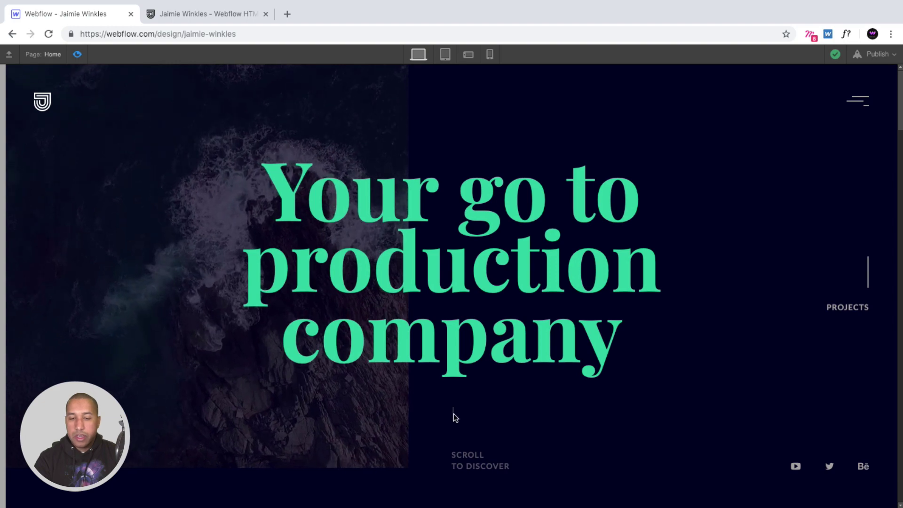
scroll(453, 416, "down", 15)
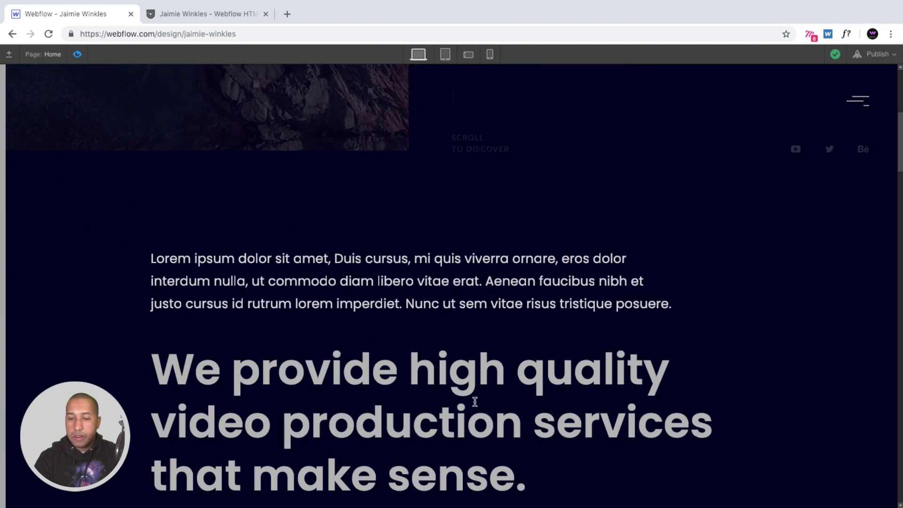
scroll(336, 319, "down", 10)
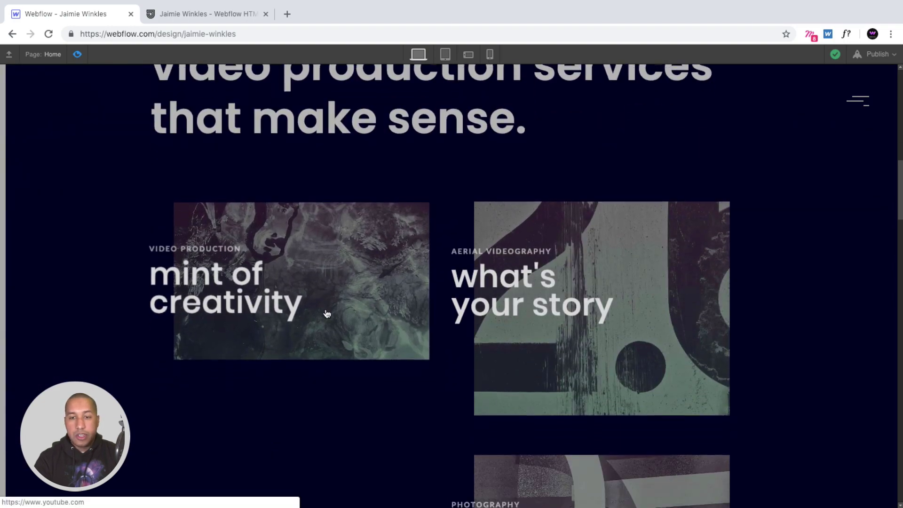
scroll(327, 310, "down", 15)
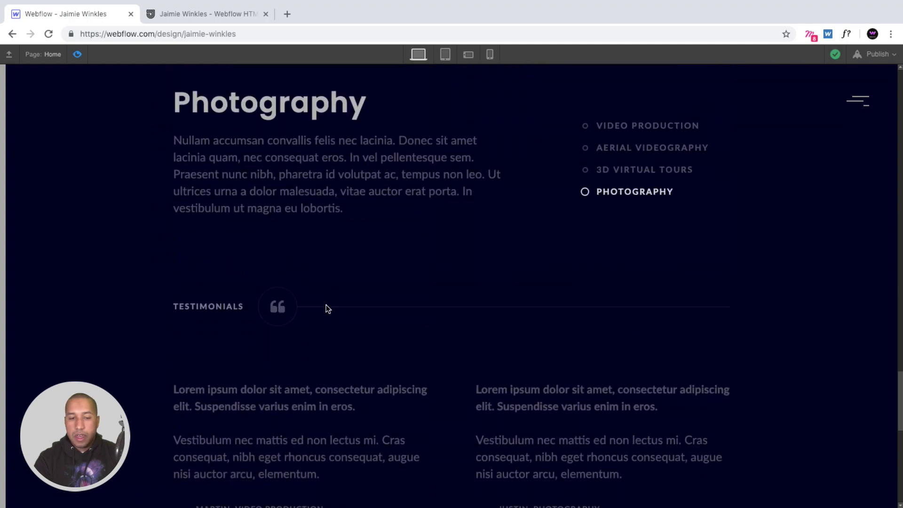
left_click(452, 256)
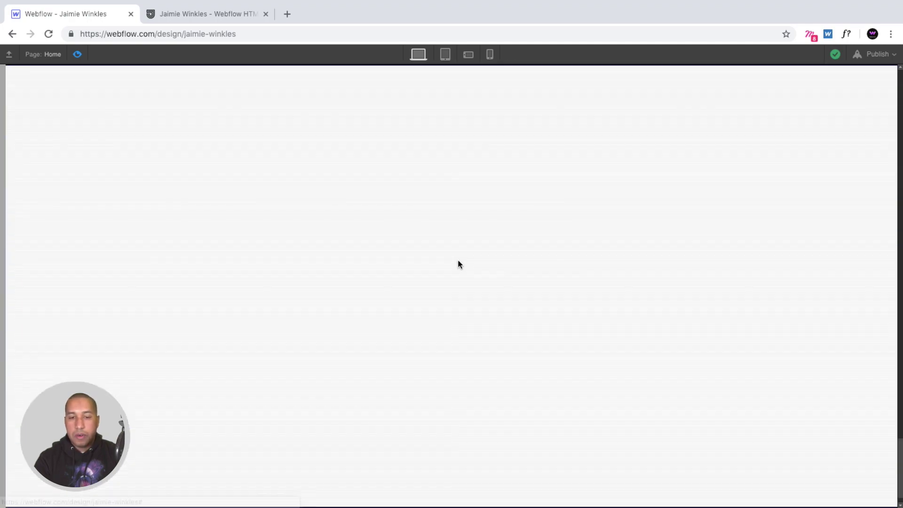
left_click(864, 98)
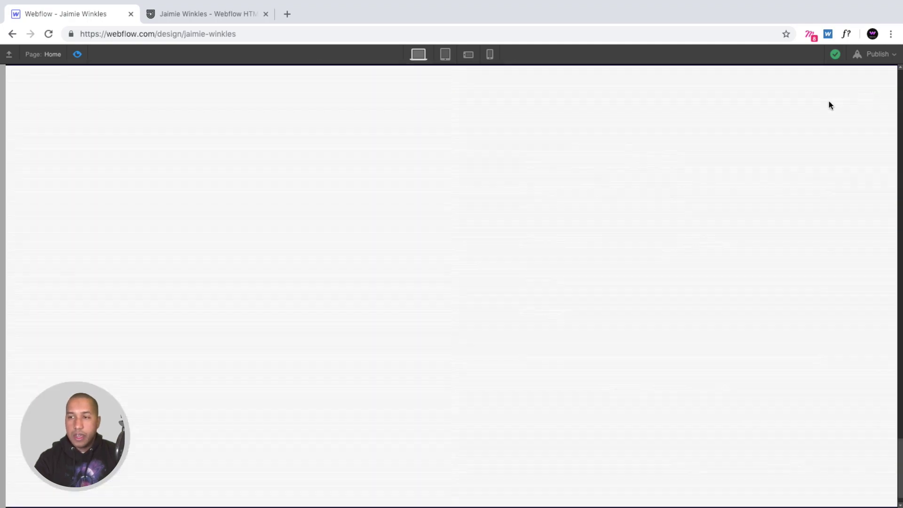
left_click(858, 103)
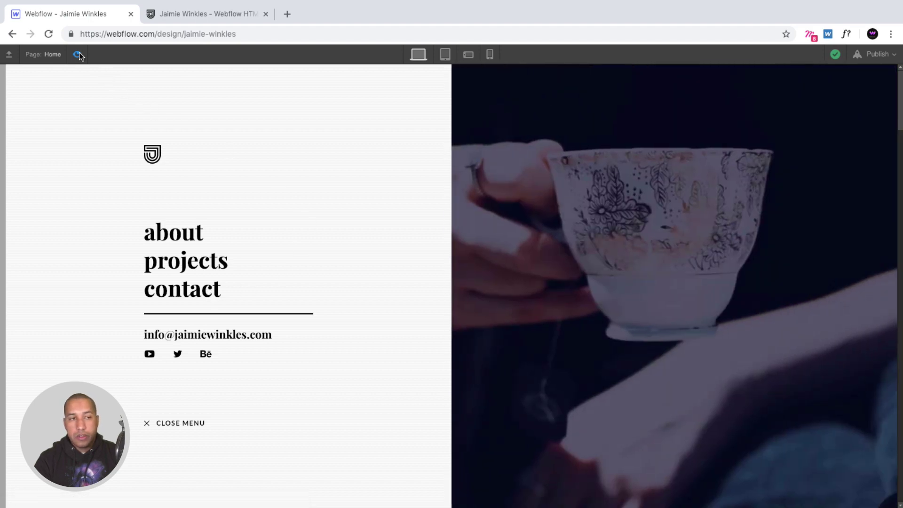
key("ctrl+shift+p")
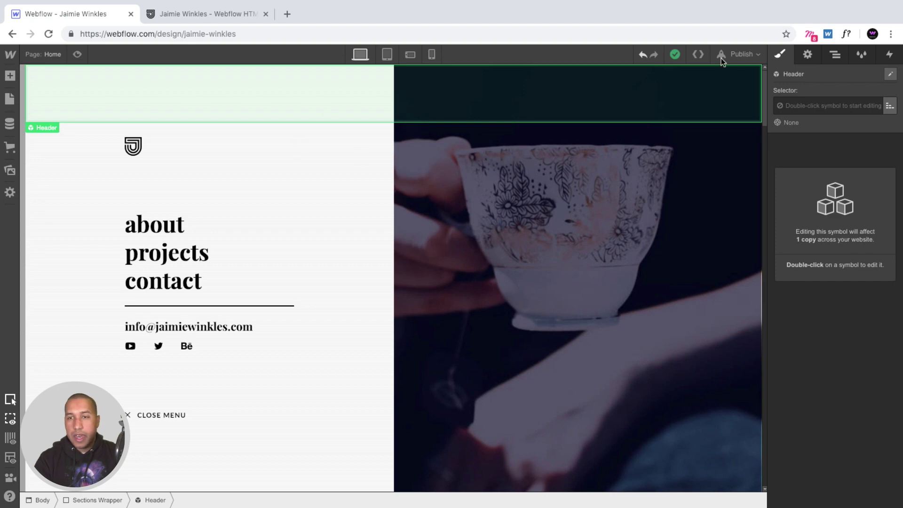
Step: Inspect the Page Load trigger driving the bg-hero animation and select the Bg Hero block
left_click(77, 55)
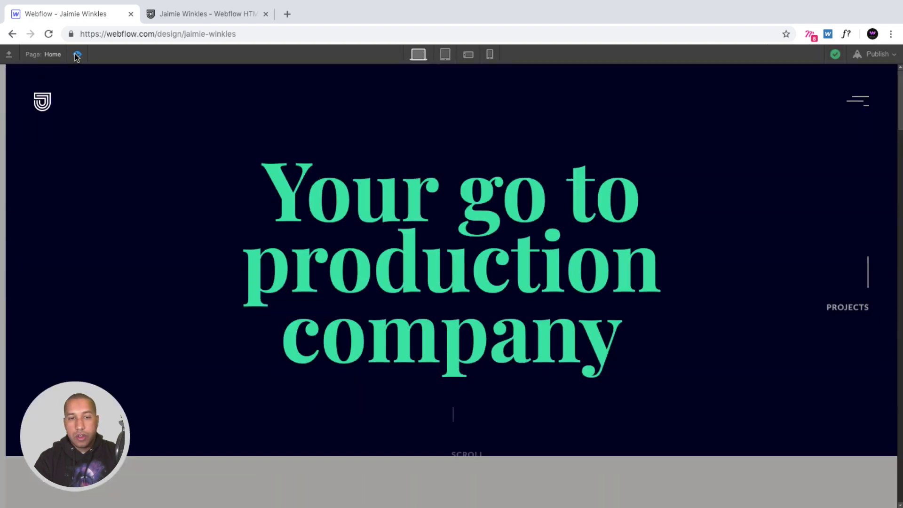
left_click(77, 55)
scroll(612, 285, "down", 5)
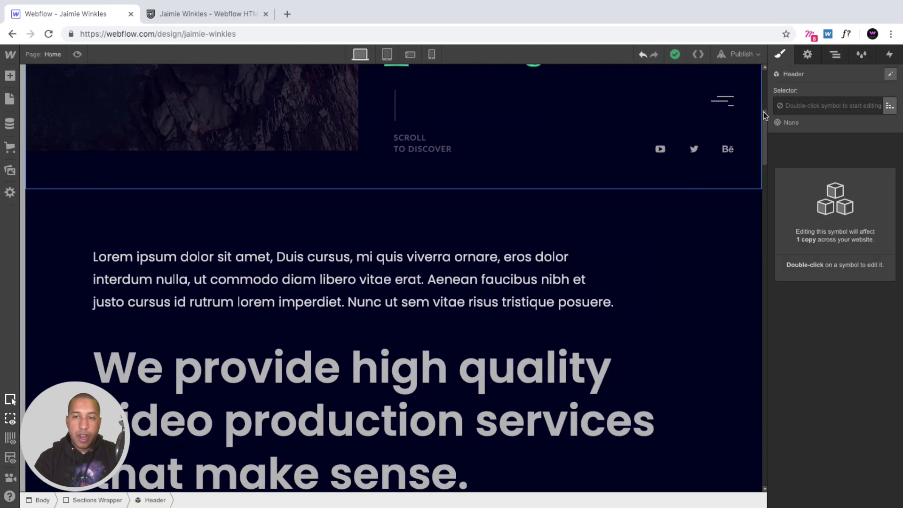
left_click(889, 55)
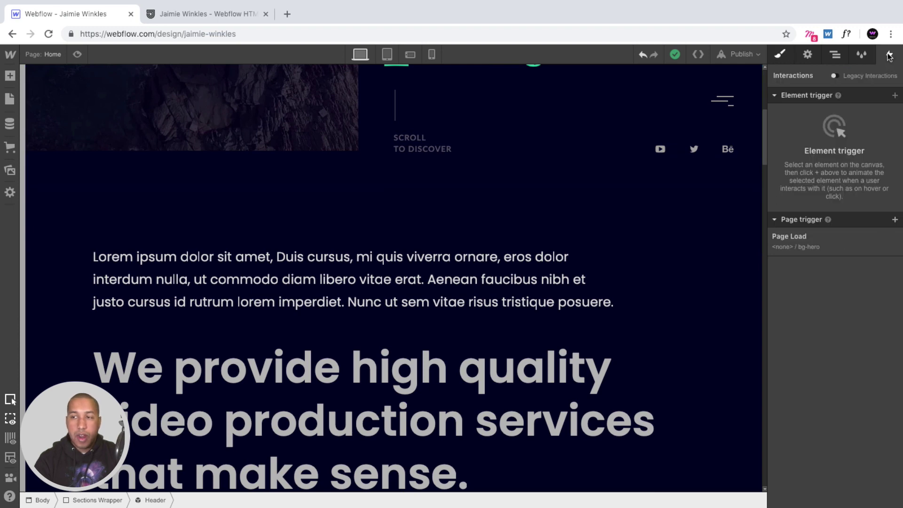
left_click(818, 246)
scroll(810, 306, "down", 2)
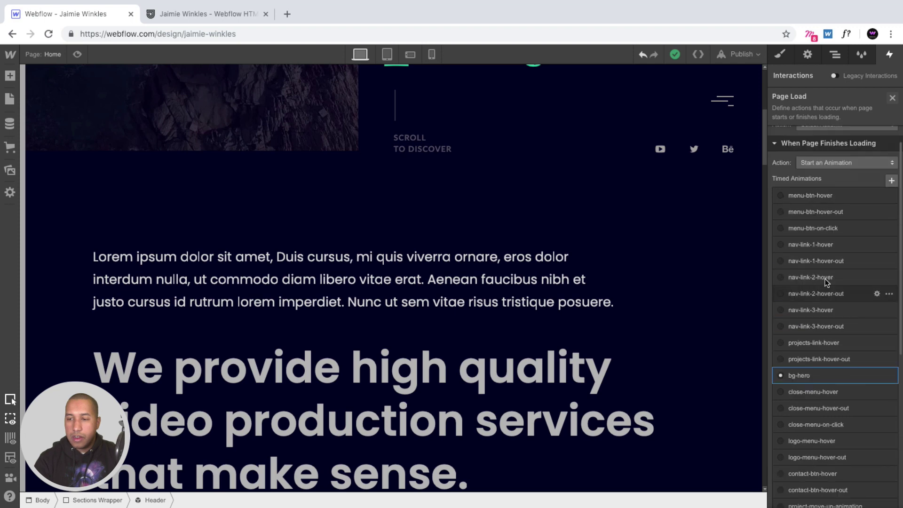
scroll(824, 264, "up", 2)
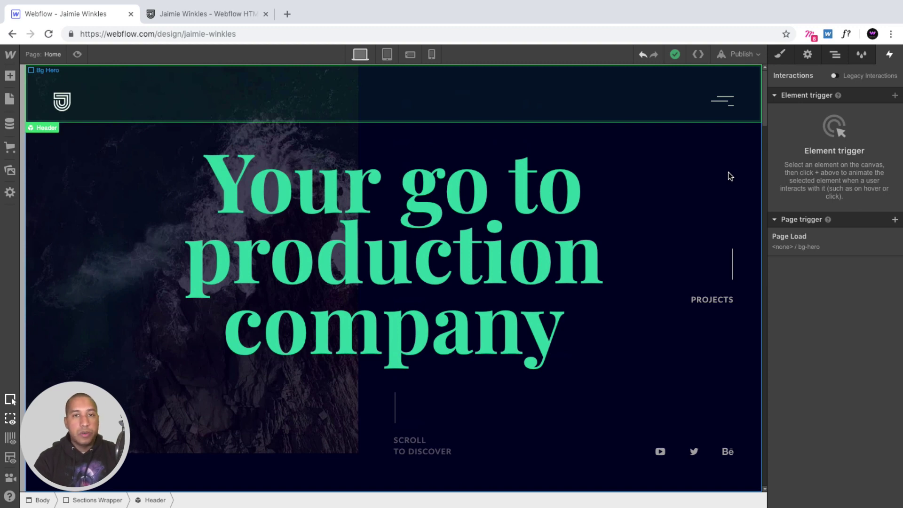
left_click(725, 171)
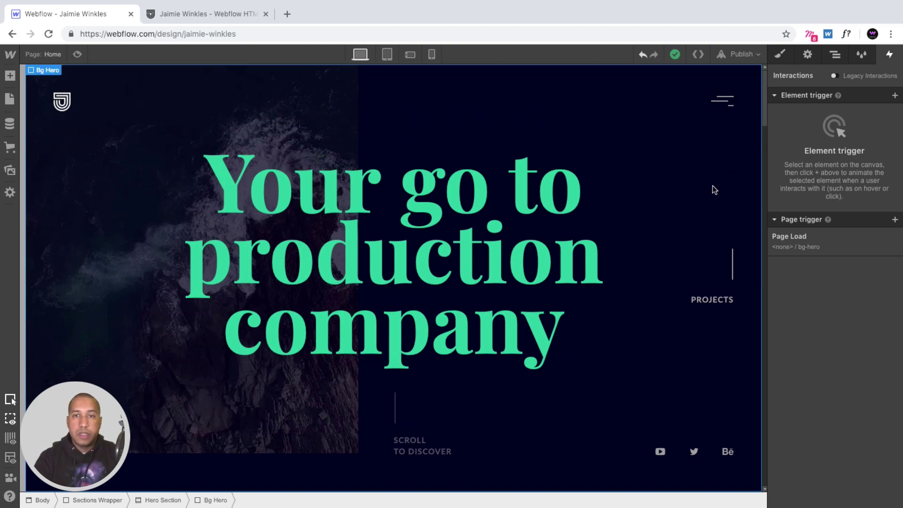